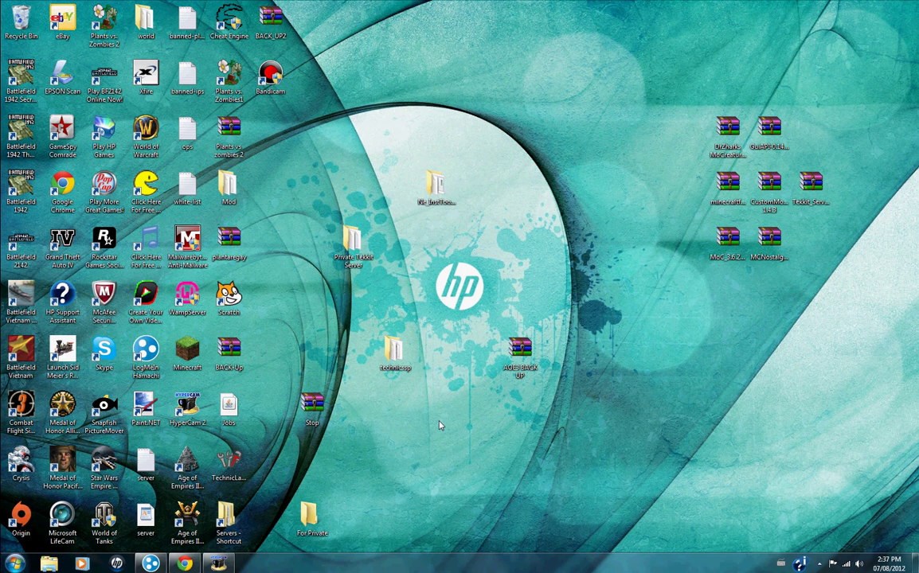
# Step: Open the TUT TEKKIT SERVER folder inside the Servers folder reached from the desktop shortcut
pyautogui.moveTo(657, 315)
pyautogui.mouseDown()
pyautogui.moveTo(800, 117)
pyautogui.moveTo(824, 101)
pyautogui.moveTo(708, 260)
pyautogui.moveTo(717, 263)
pyautogui.moveTo(830, 151)
pyautogui.moveTo(864, 100)
pyautogui.moveTo(697, 296)
pyautogui.moveTo(830, 117)
pyautogui.moveTo(667, 319)
pyautogui.mouseUp()
pyautogui.doubleClick(227, 517)
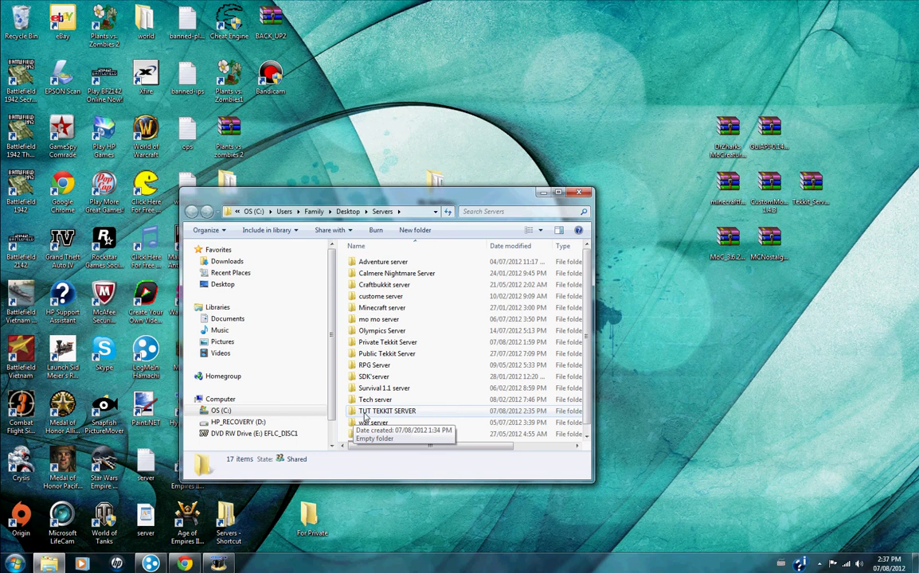
pyautogui.doubleClick(384, 411)
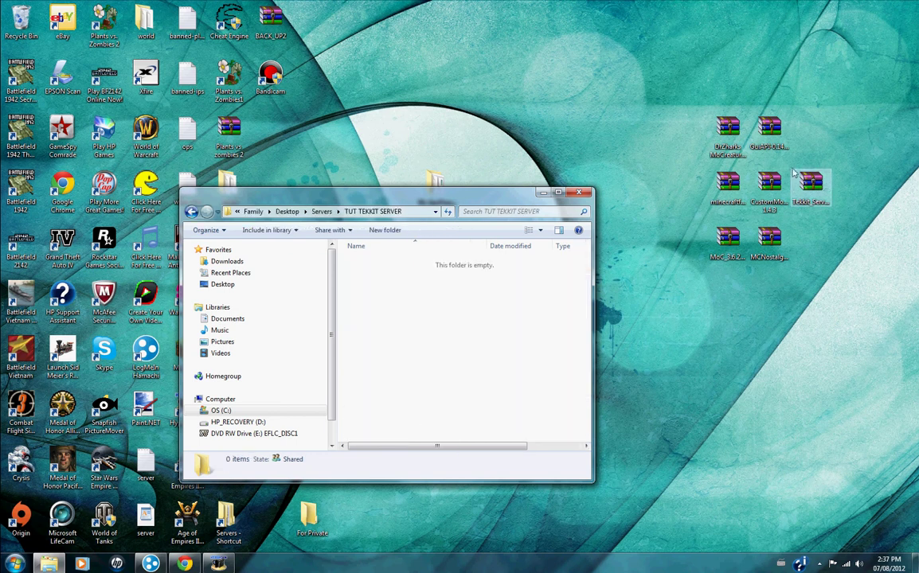
# Step: Inspect the contents of the Tekkit_Server_3.1.1 archive and close it
pyautogui.doubleClick(819, 192)
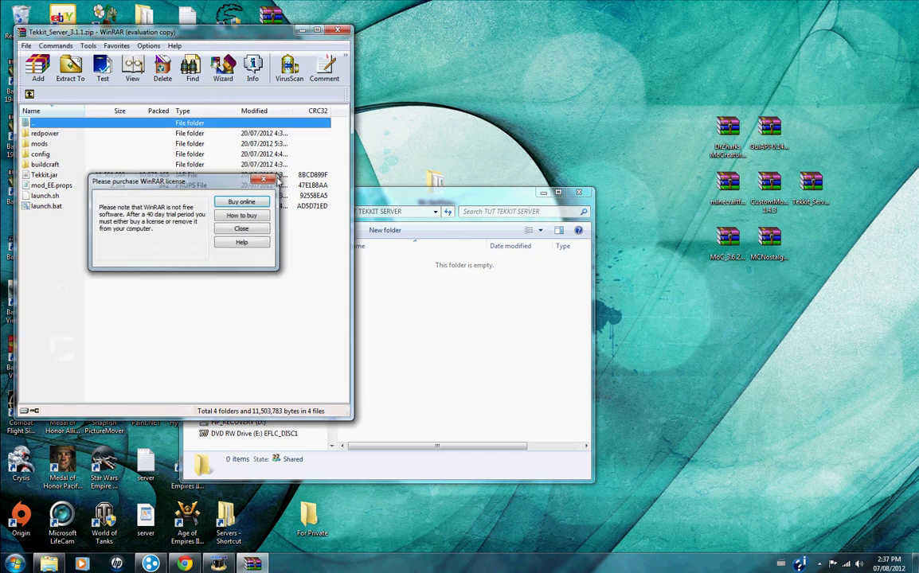
pyautogui.click(245, 229)
pyautogui.click(53, 241)
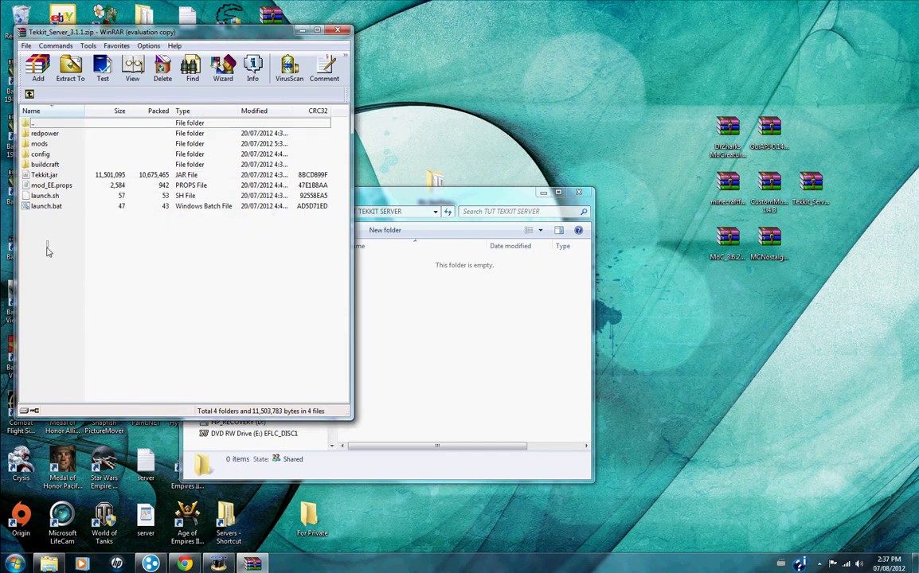
pyautogui.click(344, 30)
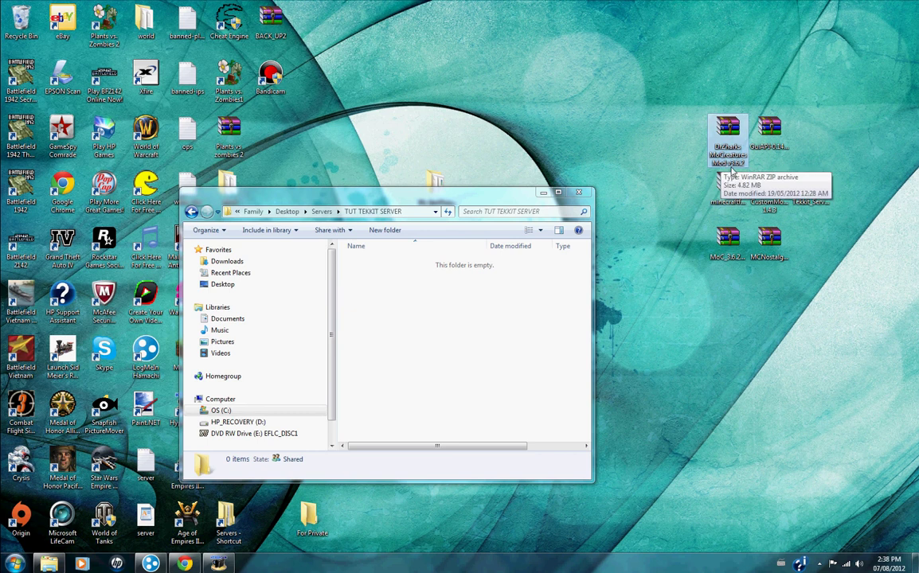
# Step: Go through the downloaded mod, Forge, Tekkit server and MCNostalgia archives on the desktop, checking each one's full name
pyautogui.click(770, 142)
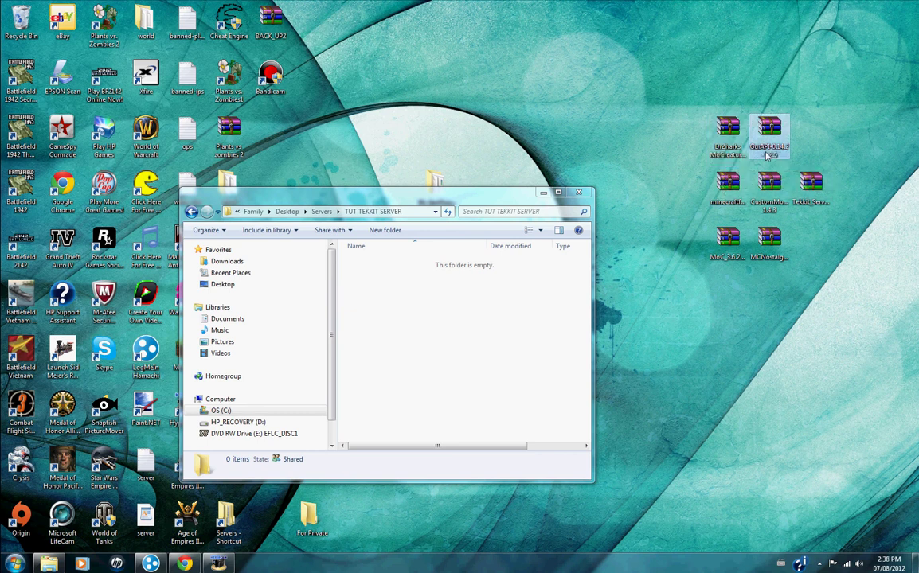
pyautogui.click(725, 185)
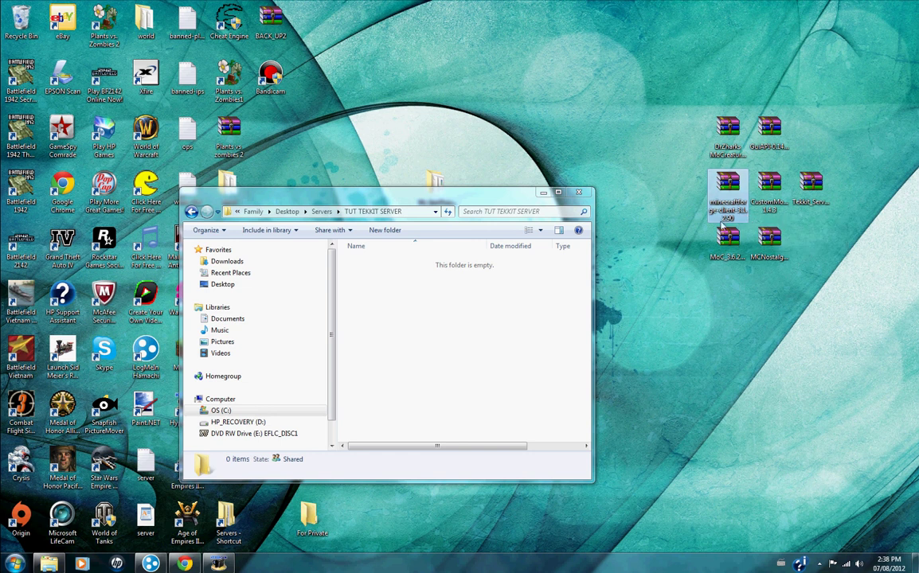
pyautogui.click(824, 190)
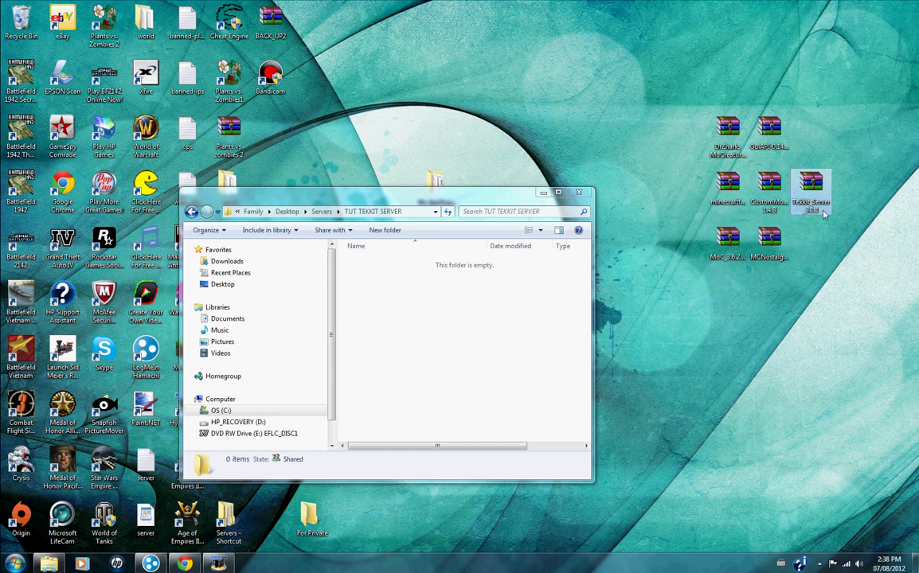
pyautogui.click(722, 230)
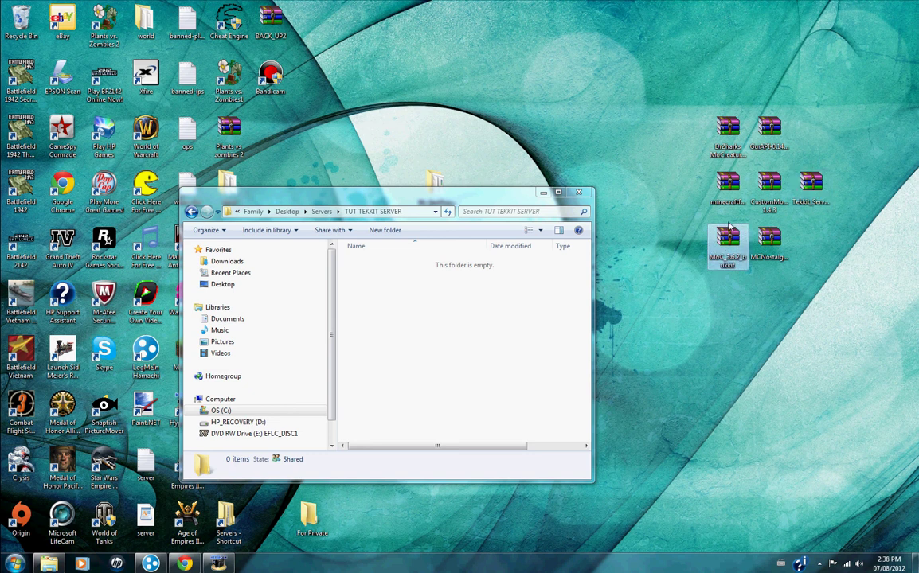
pyautogui.click(769, 247)
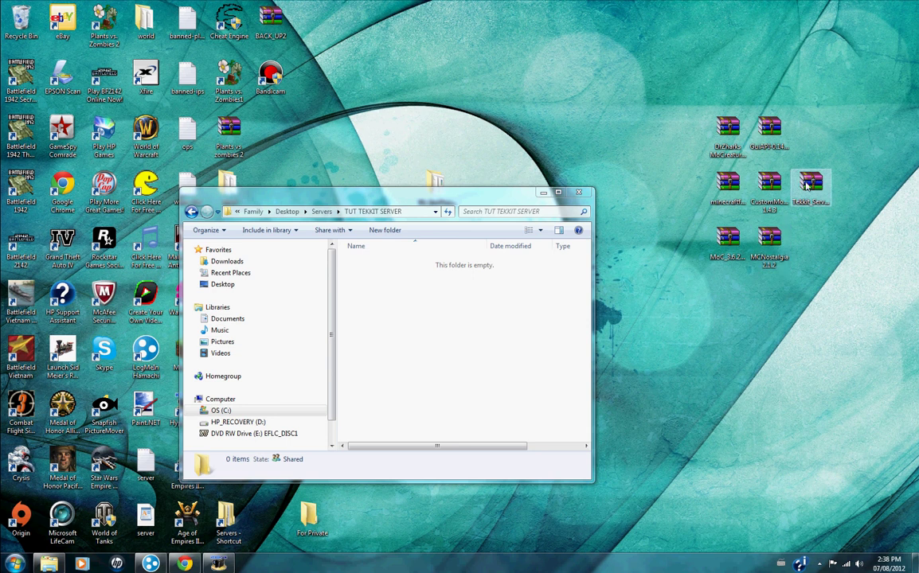
pyautogui.click(724, 123)
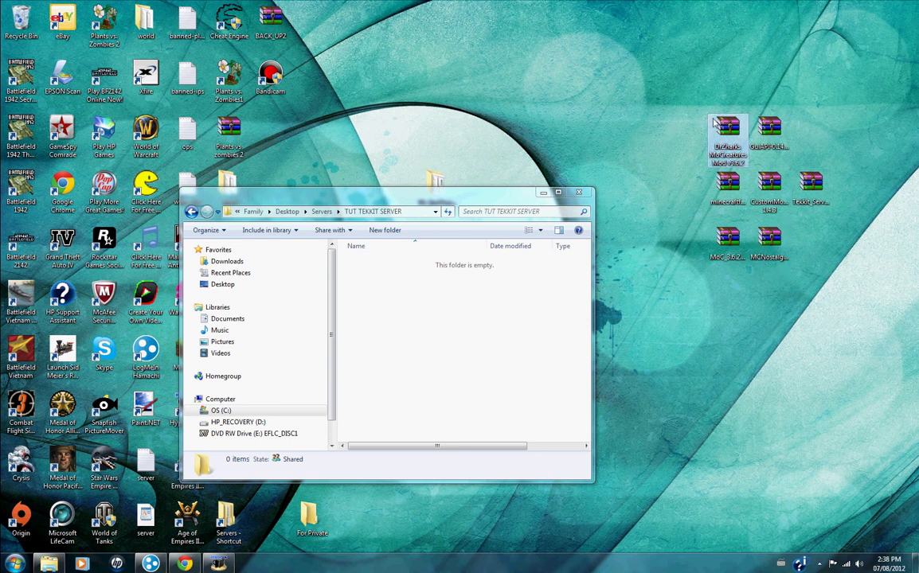
# Step: Extract all files and folders of the Tekkit_Server_3.1.1 archive into the TUT TEKKIT SERVER folder
pyautogui.doubleClick(811, 189)
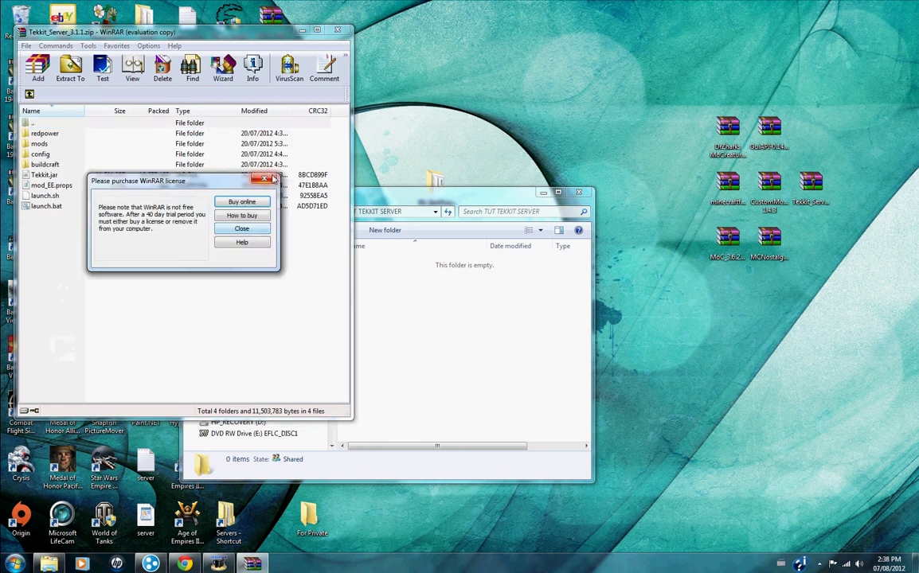
pyautogui.click(265, 178)
pyautogui.moveTo(51, 272); pyautogui.dragTo(536, 368)
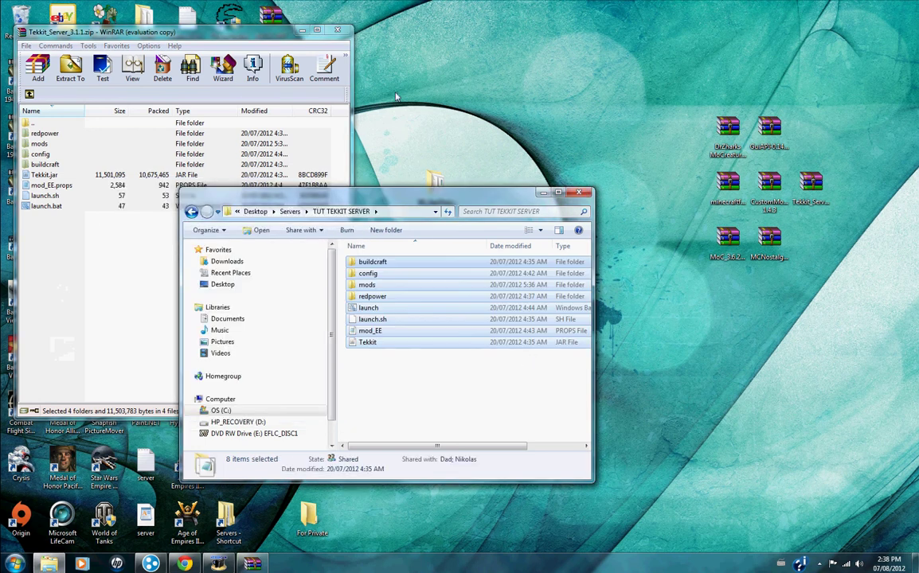
pyautogui.click(301, 30)
# Step: Run the launch batch file to generate the server's worlds and configuration files, and close its console once loading is done
pyautogui.doubleClick(359, 308)
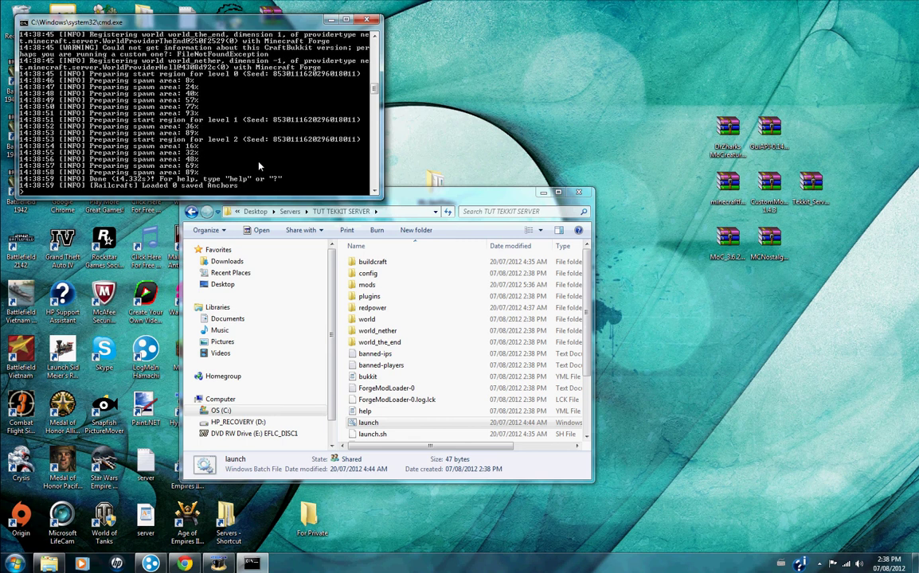
pyautogui.click(365, 19)
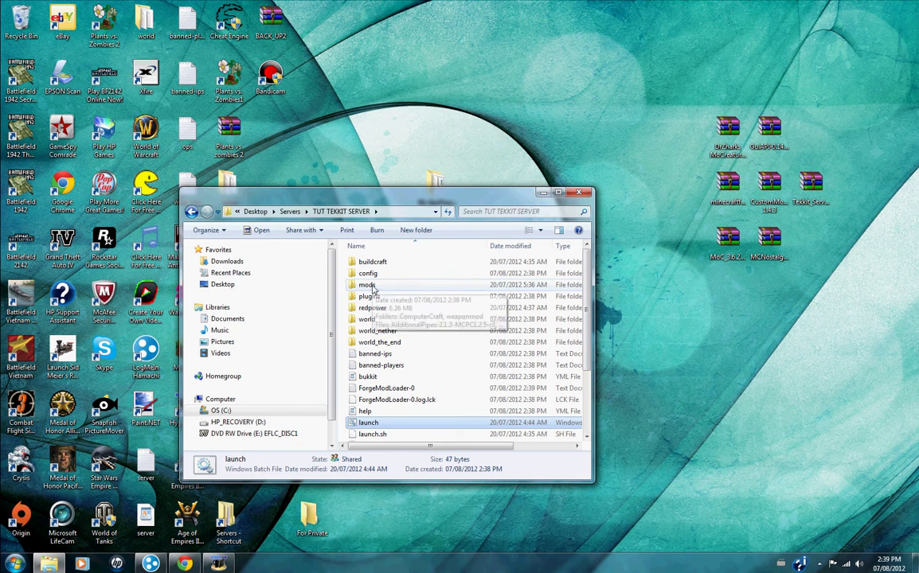
# Step: Move the MoC_3.6.2_bukkit archive from the desktop into the server's mods folder and return to the TUT TEKKIT SERVER folder
pyautogui.doubleClick(371, 286)
pyautogui.moveTo(721, 265); pyautogui.dragTo(580, 378)
pyautogui.click(192, 212)
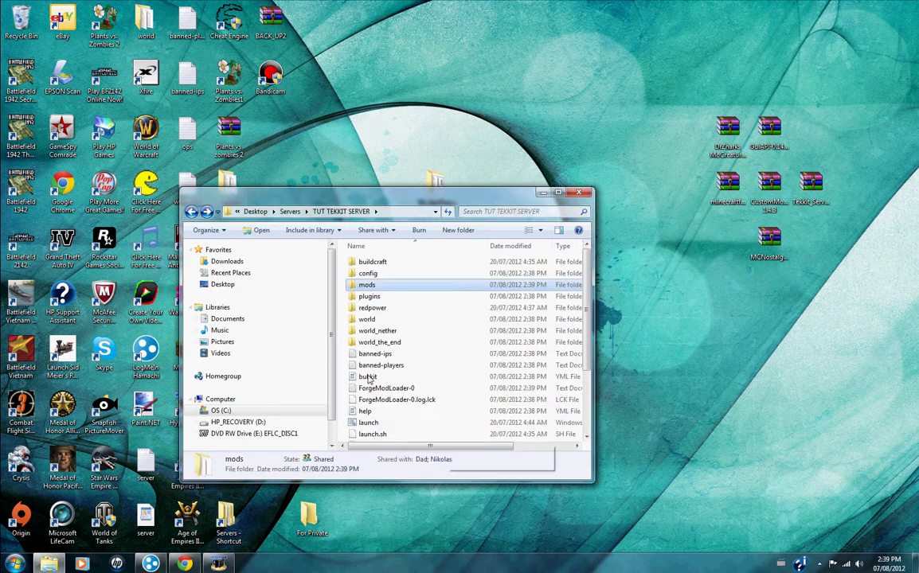
# Step: Run the launch batch file again with the creatures mod in place, and close the console and the server folder
pyautogui.doubleClick(368, 422)
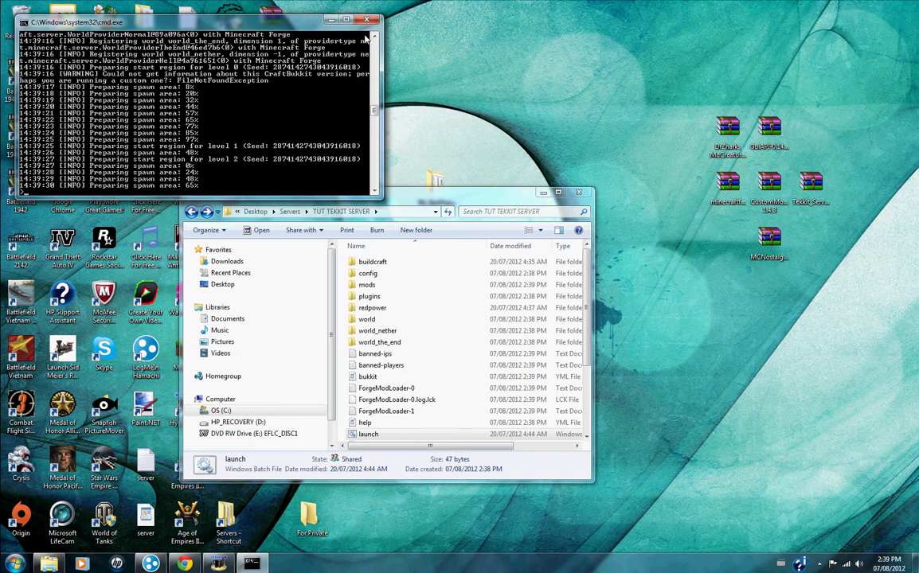
pyautogui.click(334, 19)
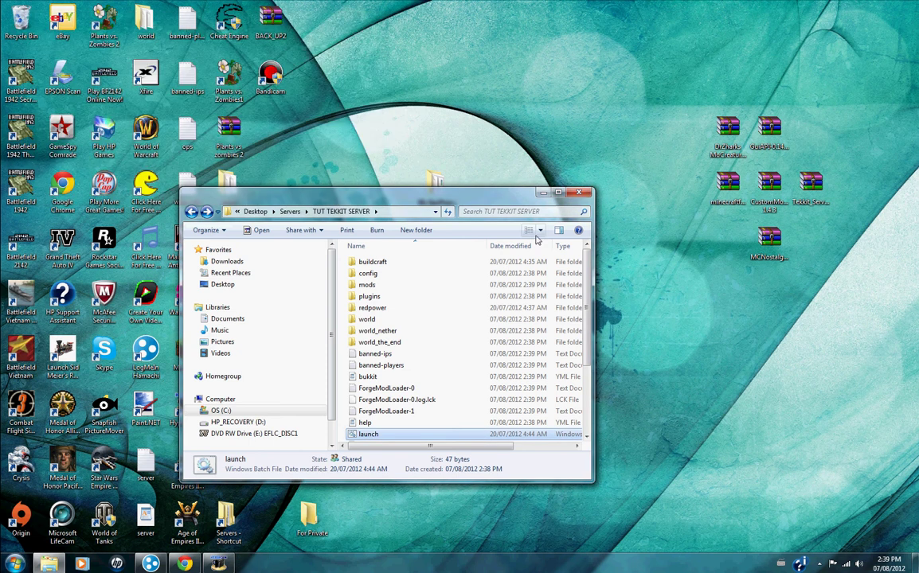
pyautogui.click(581, 194)
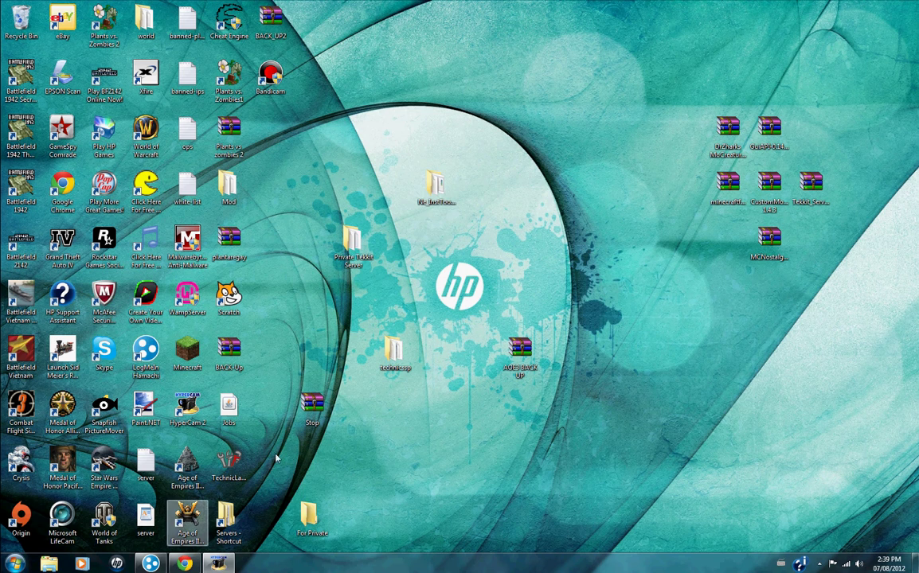
pyautogui.click(17, 564)
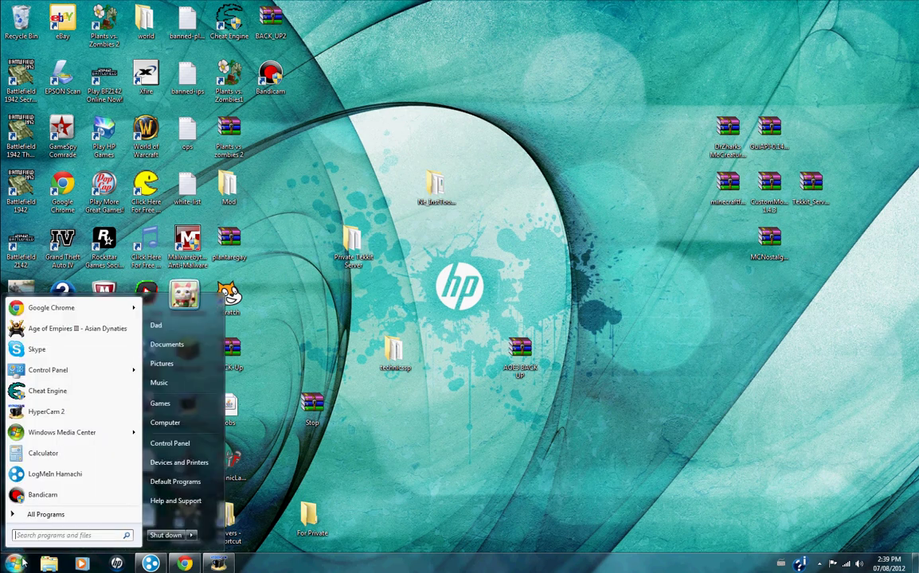
pyautogui.click(507, 430)
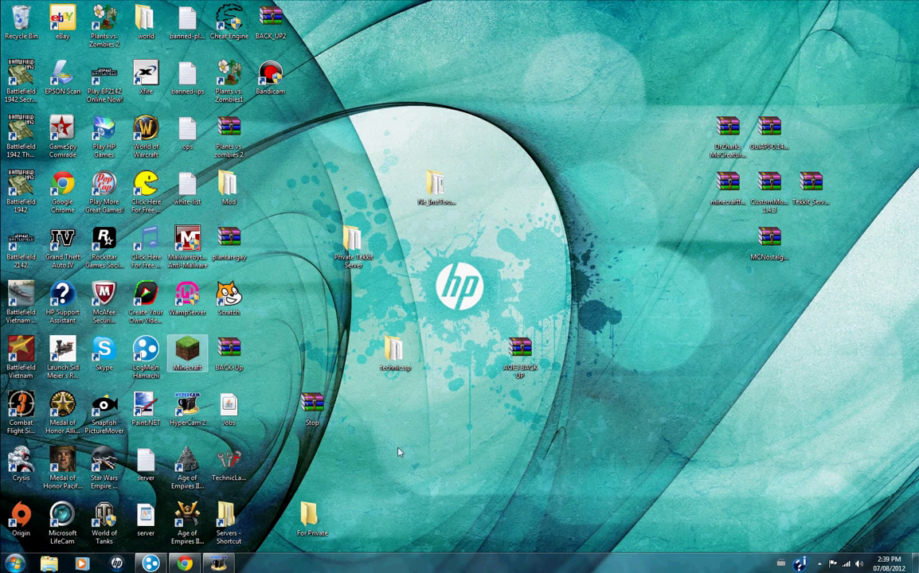
# Step: Start Minecraft, log in with the saved account details, and quit the game from its title screen
pyautogui.doubleClick(187, 350)
pyautogui.click(495, 293)
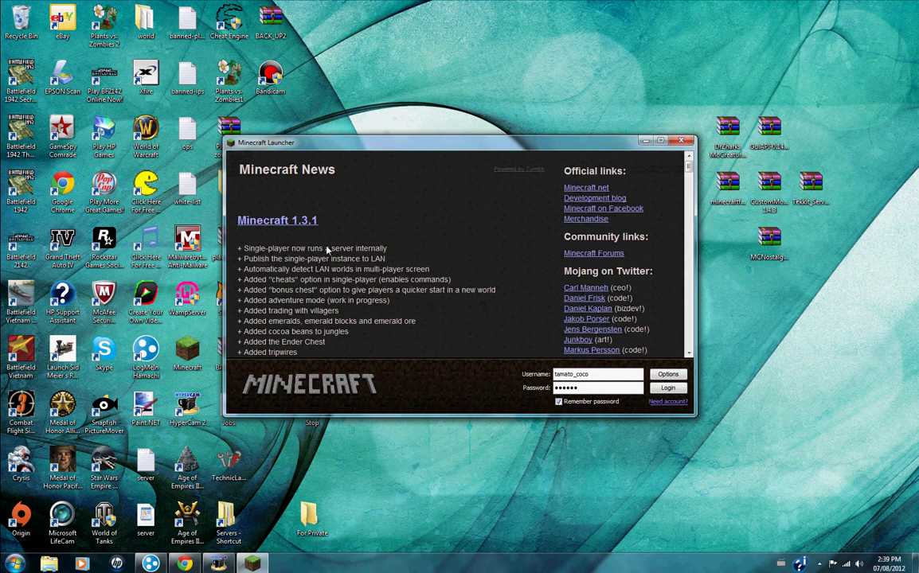
pyautogui.click(668, 390)
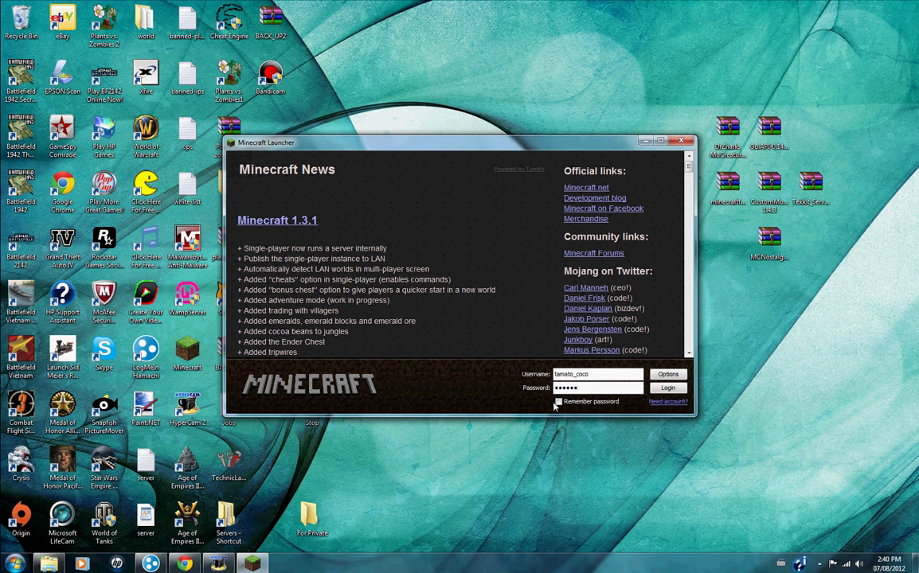
pyautogui.click(557, 402)
pyautogui.click(667, 390)
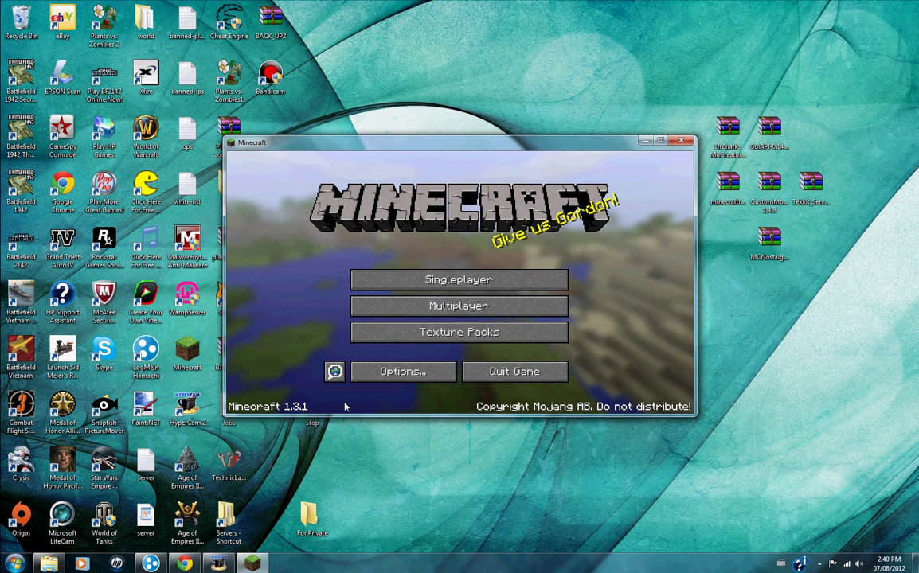
pyautogui.click(503, 381)
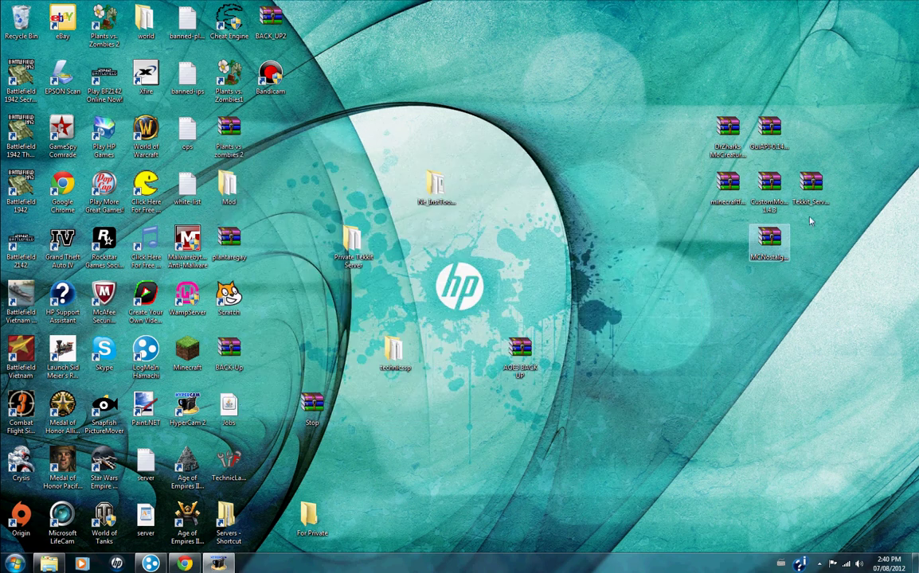
# Step: Open the MCNostalgia2.1.2 archive and create a desktop folder named "Shit" for its contents
pyautogui.doubleClick(780, 253)
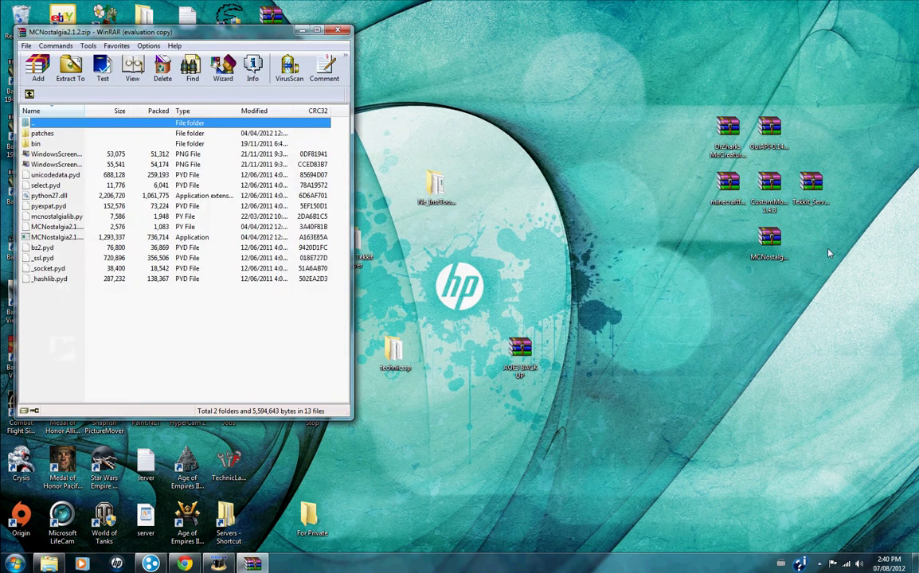
pyautogui.press('Escape')
pyautogui.rightClick(788, 236)
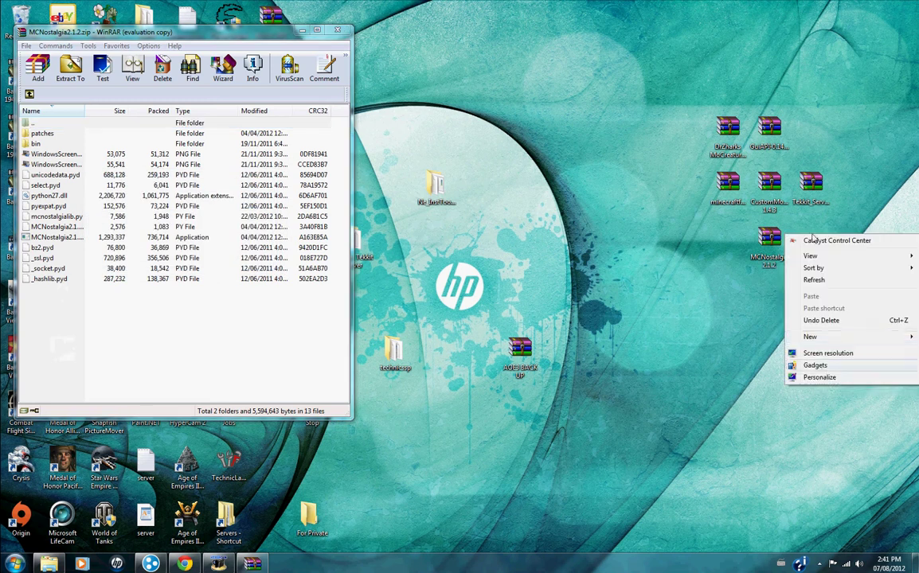
pyautogui.moveTo(810, 337)
pyautogui.click(675, 340)
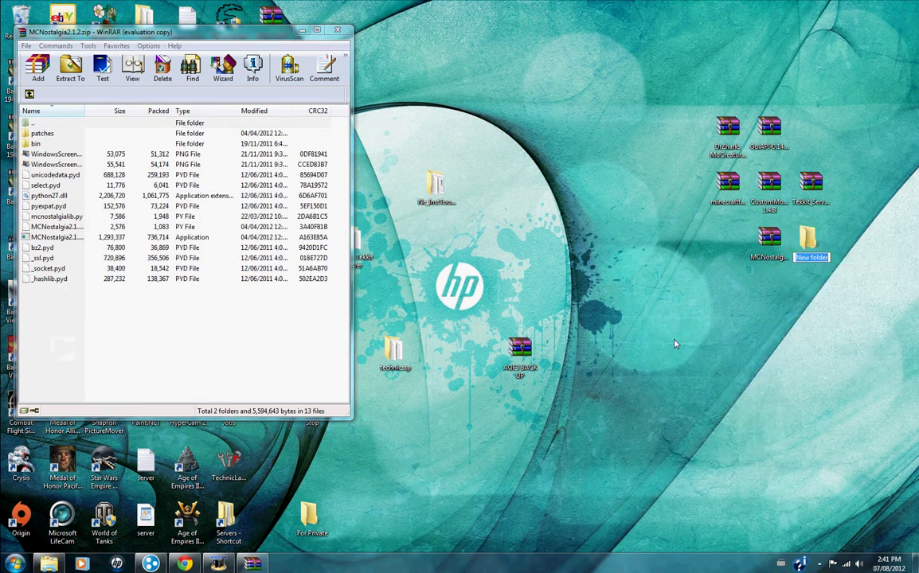
pyautogui.write('Shit')
pyautogui.press('Return')
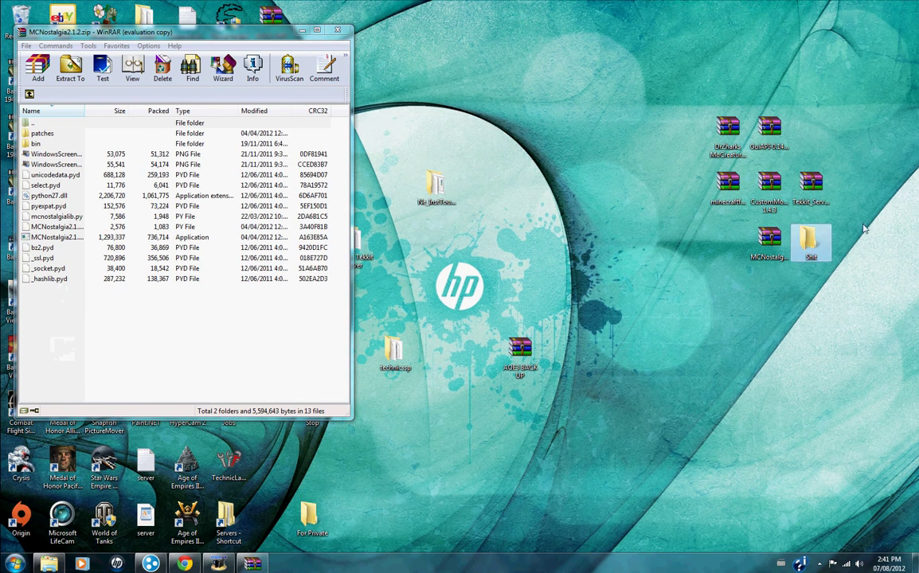
# Step: Extract everything from the MCNostalgia2.1.2 archive into the Shit folder, close the archive and open that folder
pyautogui.moveTo(51, 324); pyautogui.dragTo(801, 246)
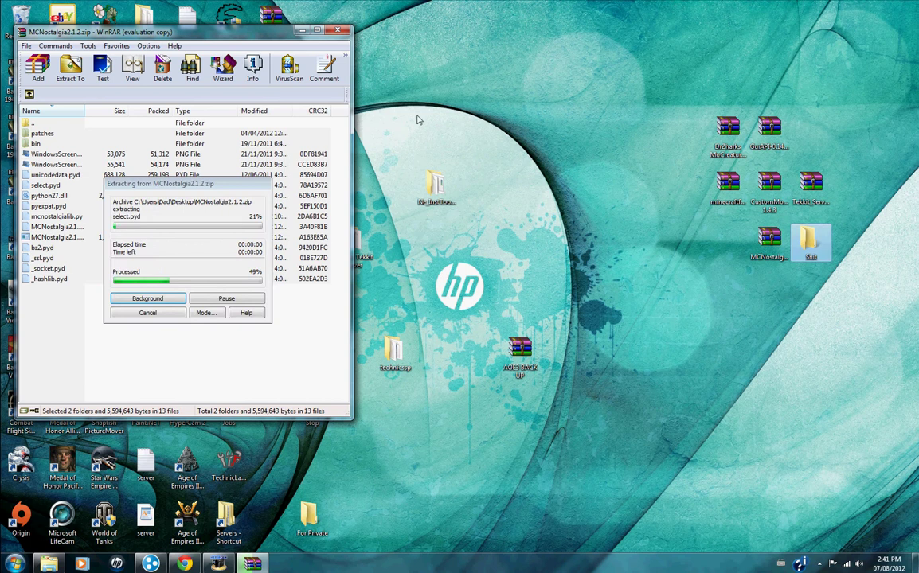
pyautogui.hotkey('alt', 'F4')
pyautogui.press('Return')
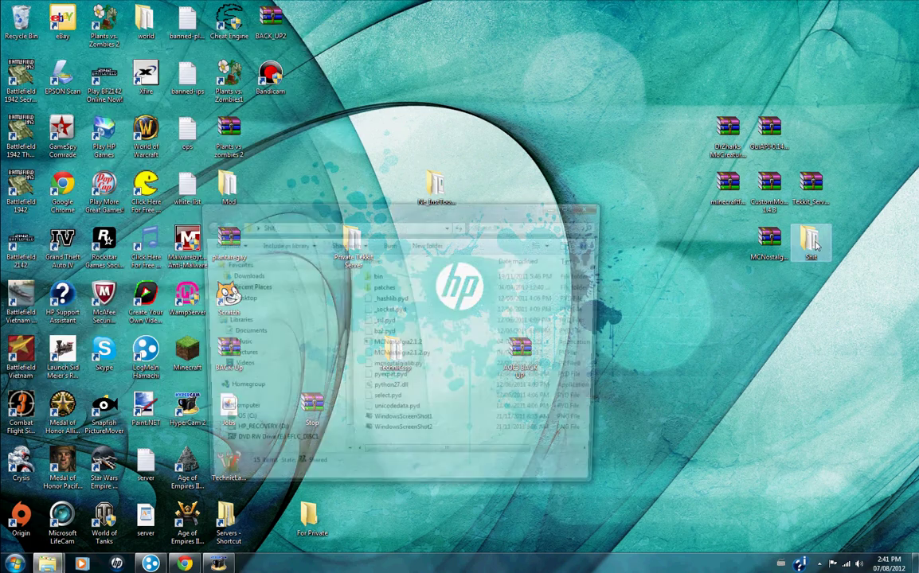
# Step: Run MCNostalgia2.1.2, downgrade Minecraft to version 1.2.5 with list number 91, and exit the patcher and its folder
pyautogui.click(380, 345)
pyautogui.doubleClick(381, 348)
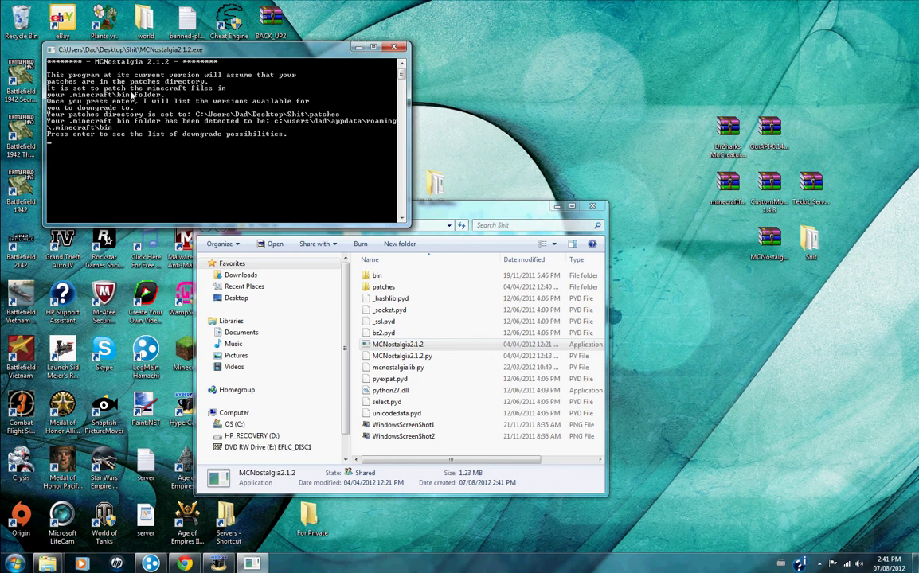
pyautogui.press('Return')
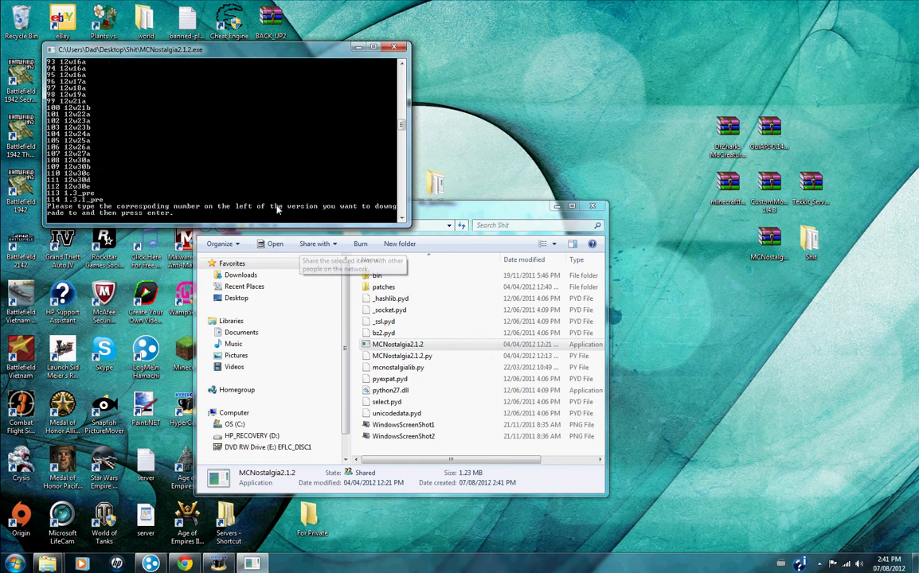
pyautogui.scroll(5, 318, 151)
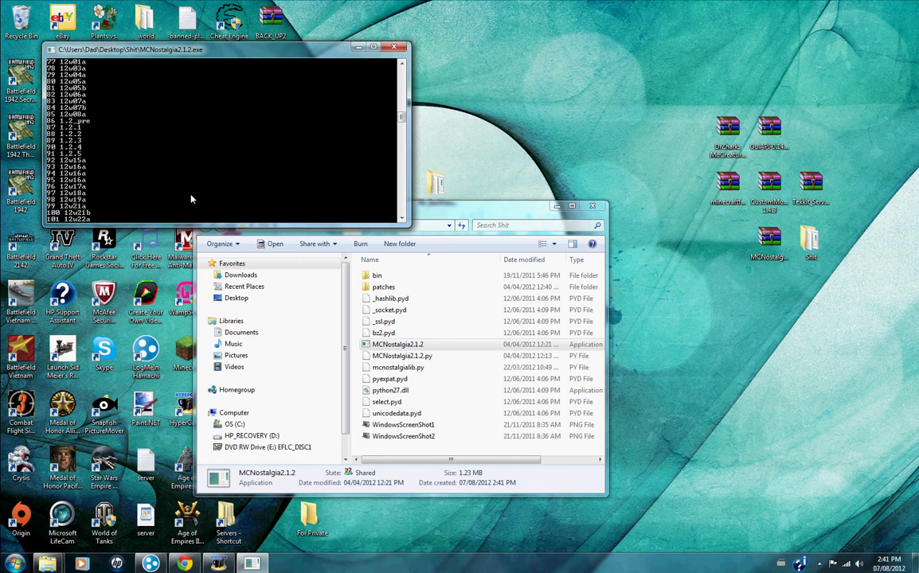
pyautogui.scroll(-10, 191, 199)
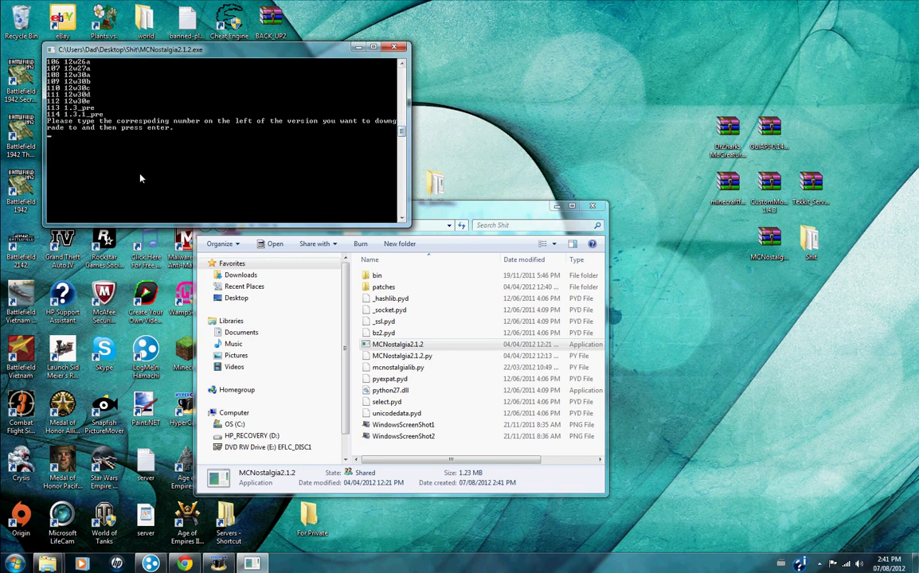
pyautogui.write('91')
pyautogui.press('Return')
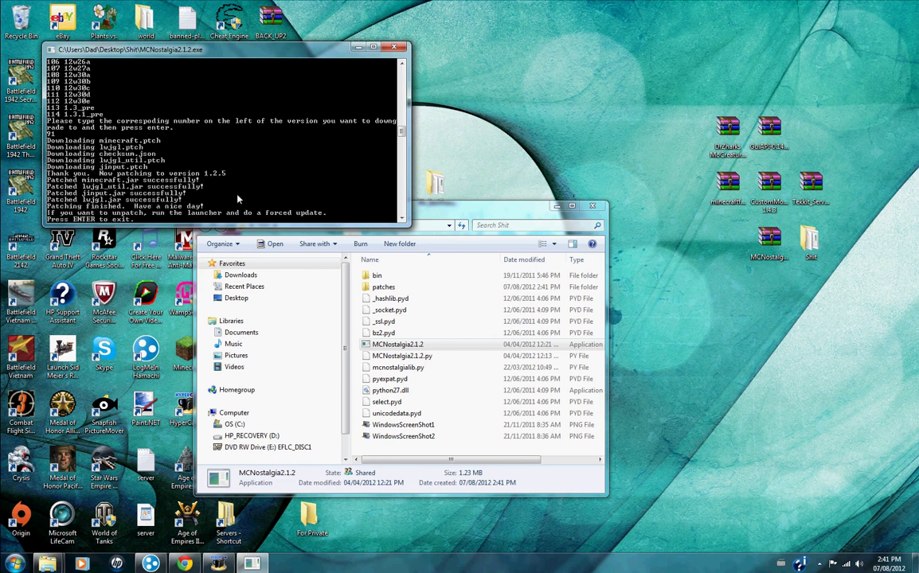
pyautogui.press('Return')
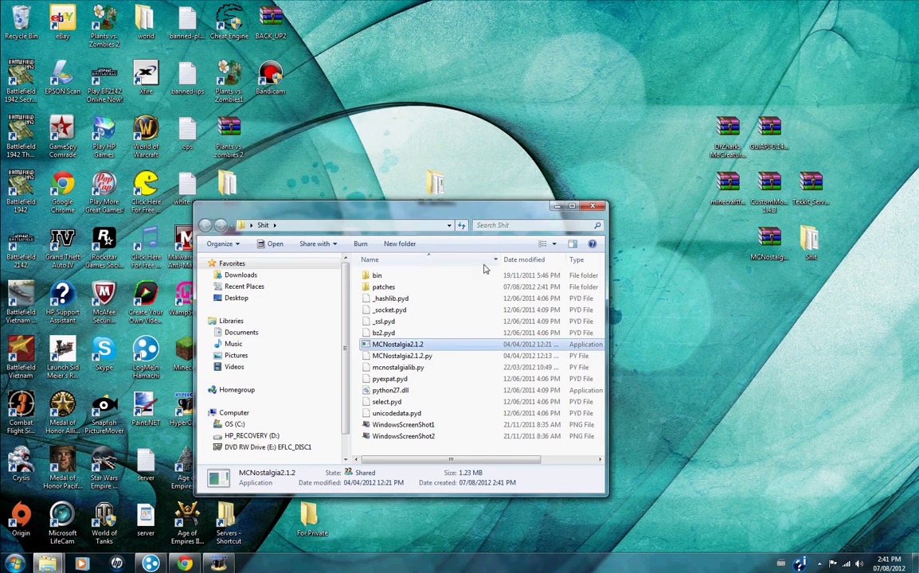
pyautogui.hotkey('alt', 'F4')
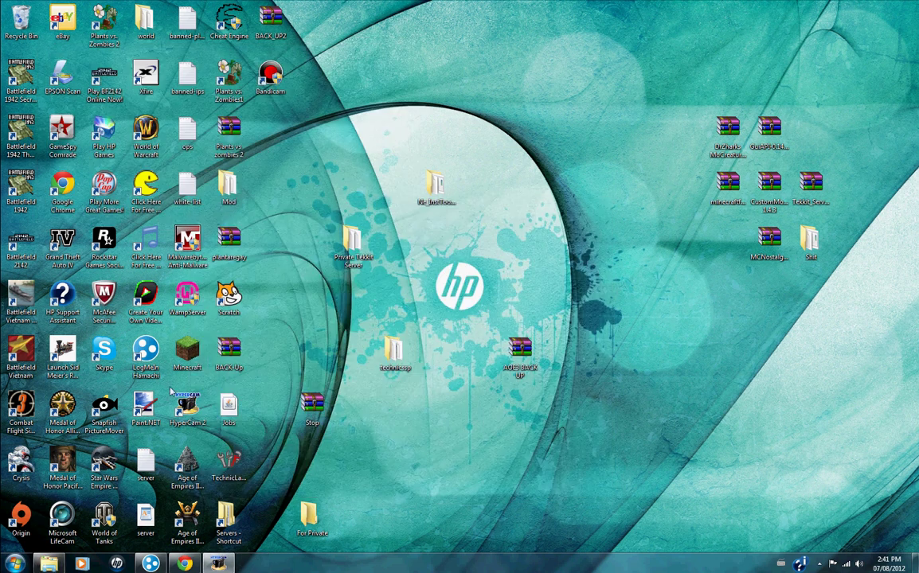
# Step: Start Minecraft, log in with the saved account details, and close the game and the leftover Roaming folder window
pyautogui.doubleClick(184, 358)
pyautogui.click(491, 292)
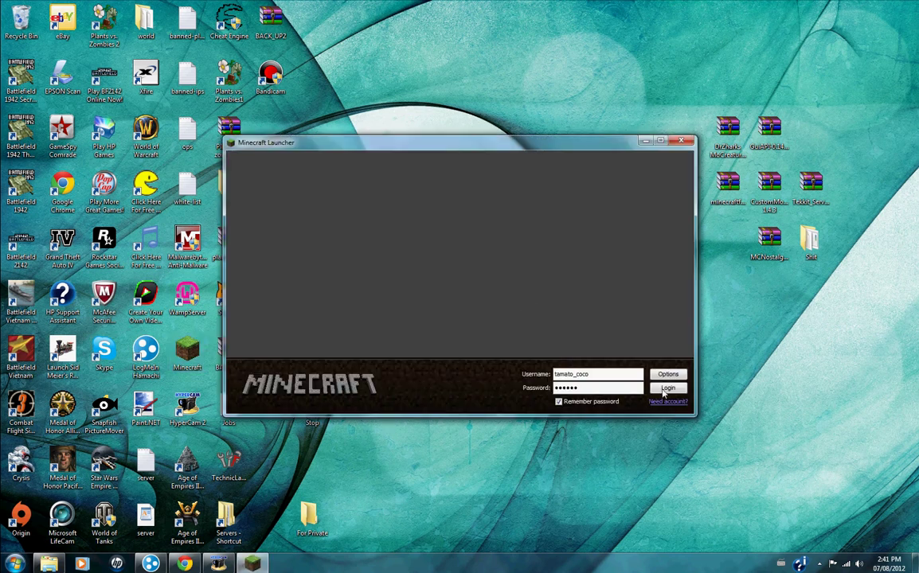
pyautogui.click(665, 389)
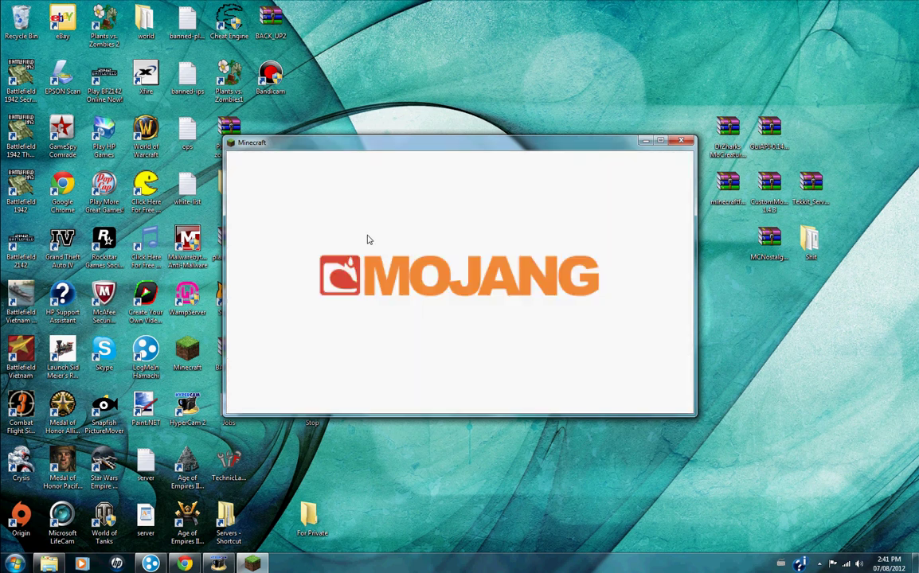
pyautogui.click(681, 140)
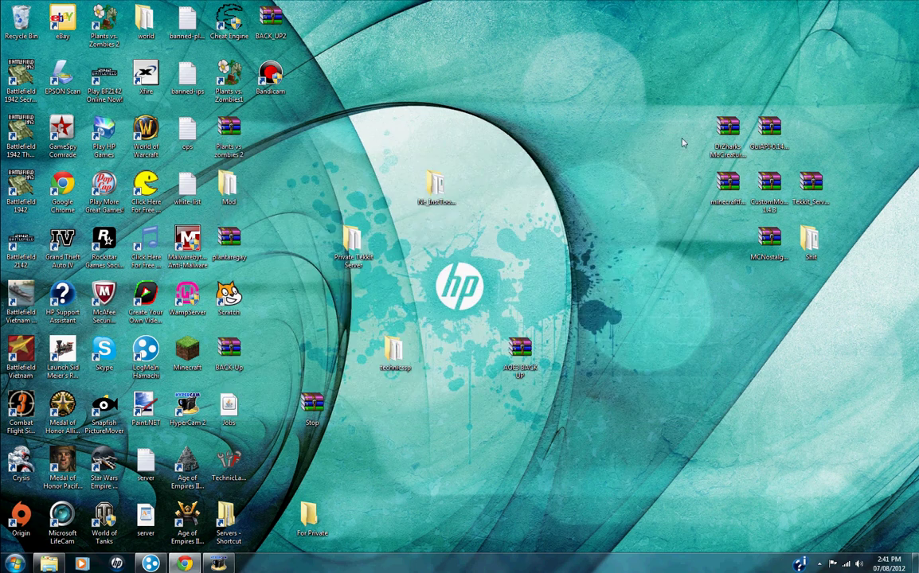
pyautogui.click(49, 564)
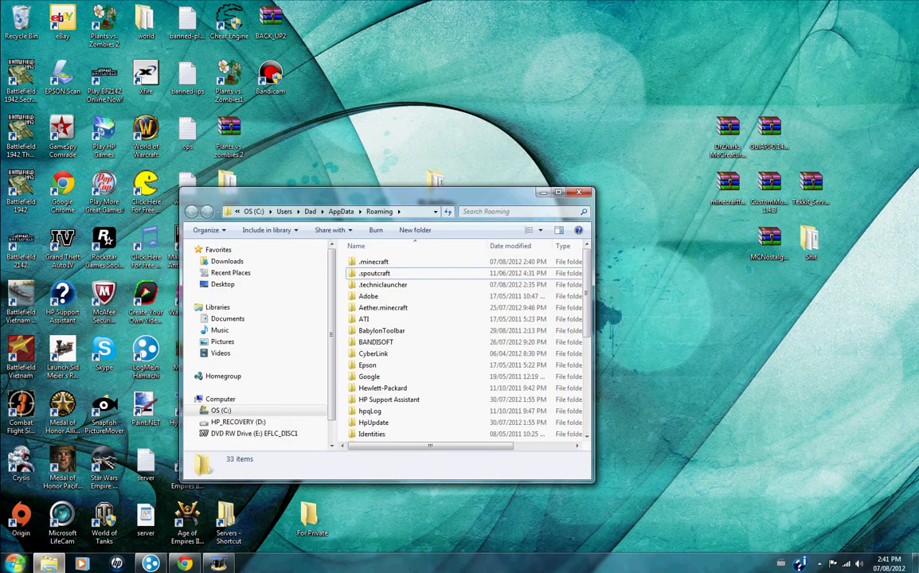
pyautogui.click(578, 193)
# Step: Start the Technic Launcher and set Tekkit to manual build selection with modpack build 3.1.1 | 1.2.5
pyautogui.doubleClick(229, 466)
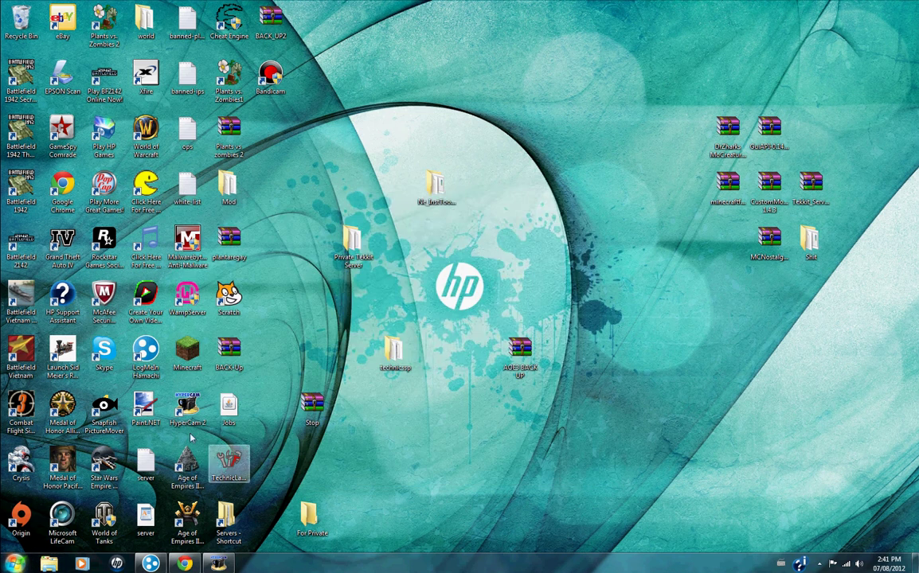
pyautogui.click(494, 406)
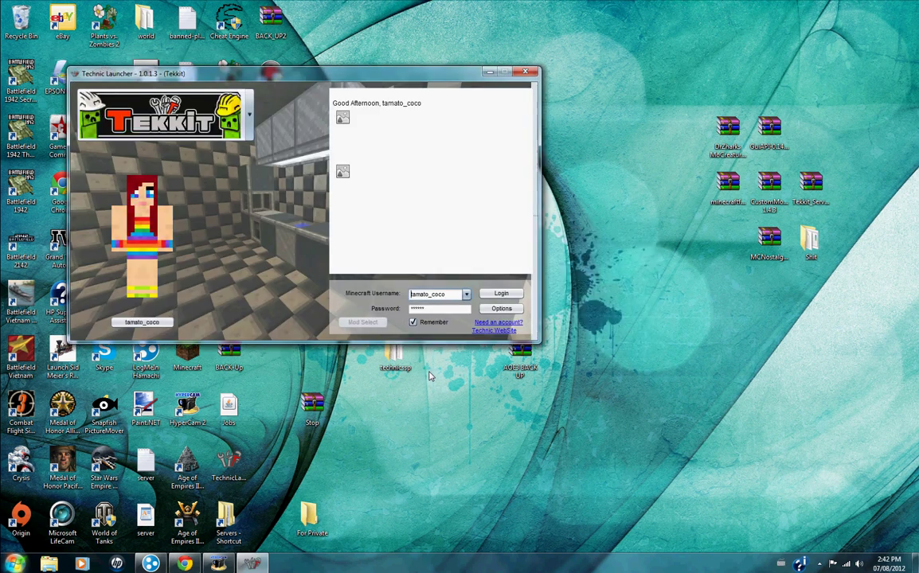
pyautogui.click(500, 308)
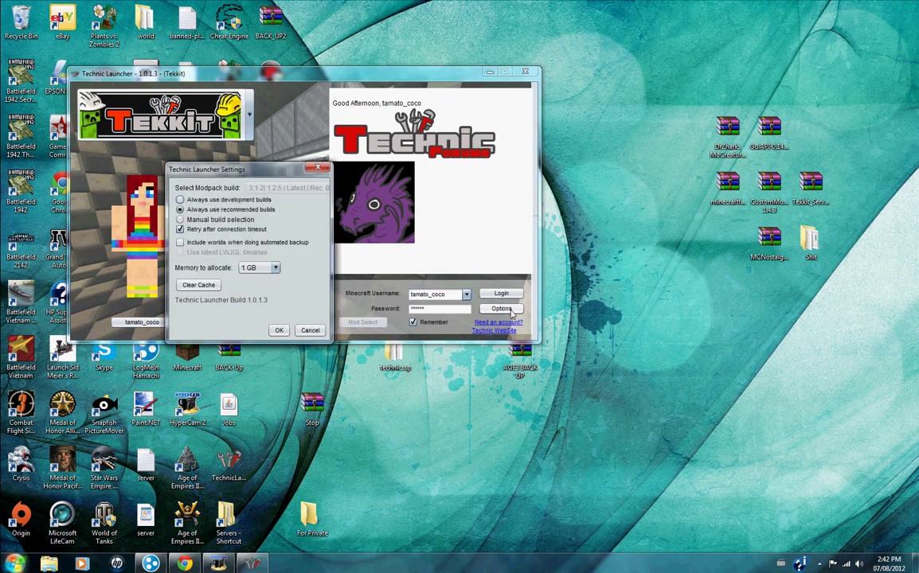
pyautogui.click(221, 218)
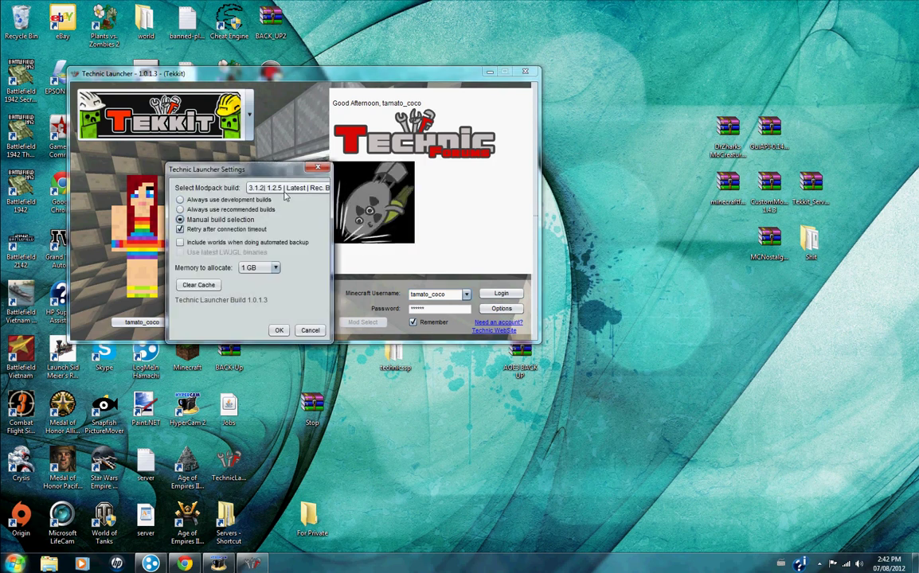
pyautogui.click(286, 188)
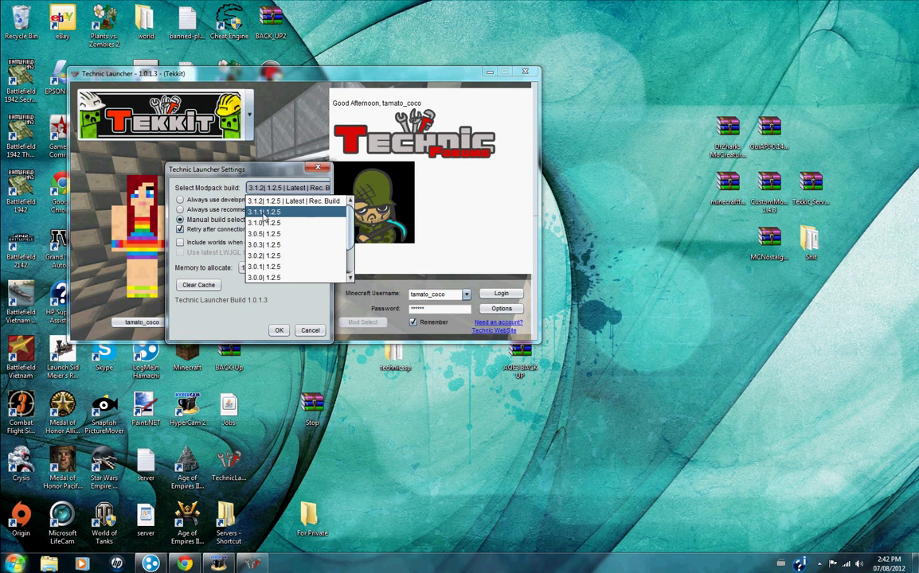
pyautogui.click(263, 211)
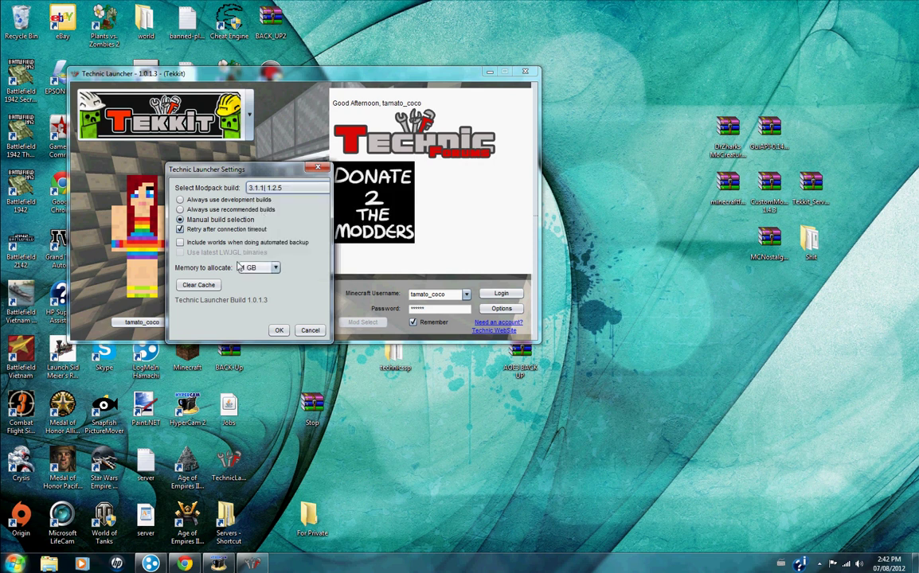
pyautogui.click(279, 329)
# Step: Log in to Tekkit with the saved account details and quit the game from its title screen
pyautogui.click(505, 294)
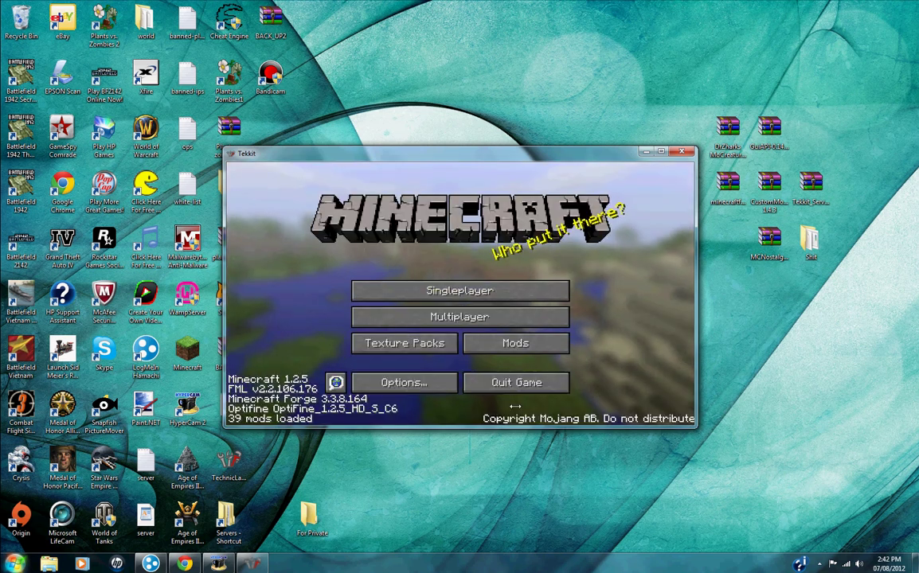
pyautogui.click(509, 387)
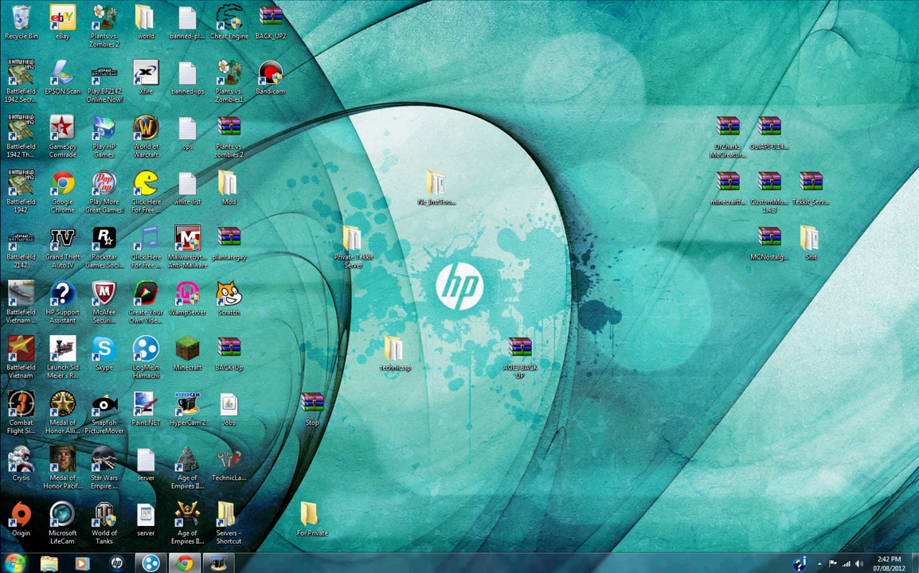
# Step: Go to the %appdata% location and open the bin folder inside .techniclauncher\tekkit
pyautogui.click(14, 563)
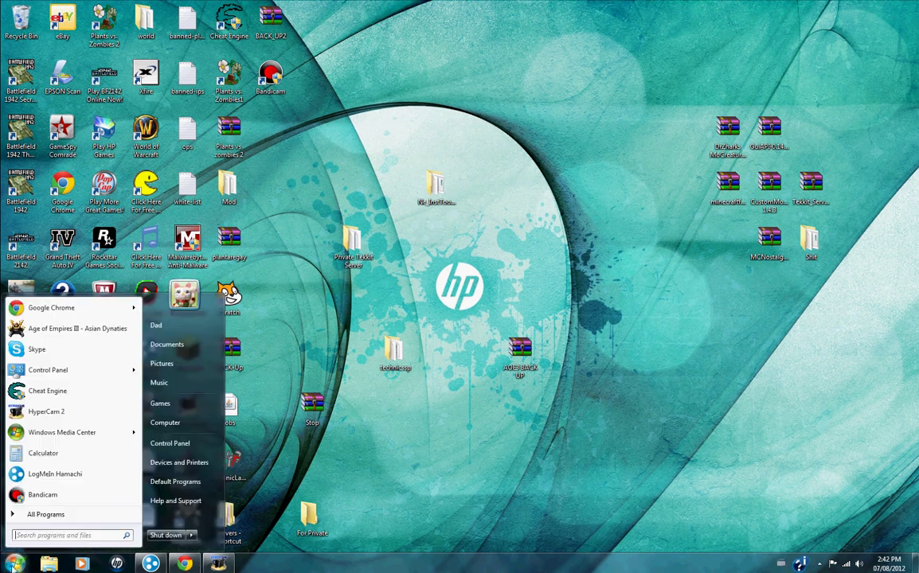
pyautogui.write('%appda')
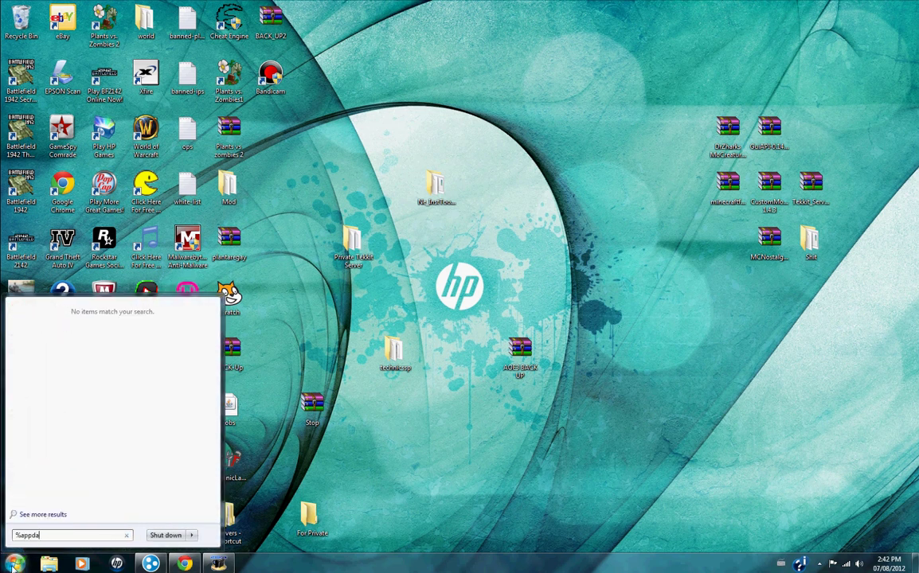
pyautogui.write('ta%')
pyautogui.press('Return')
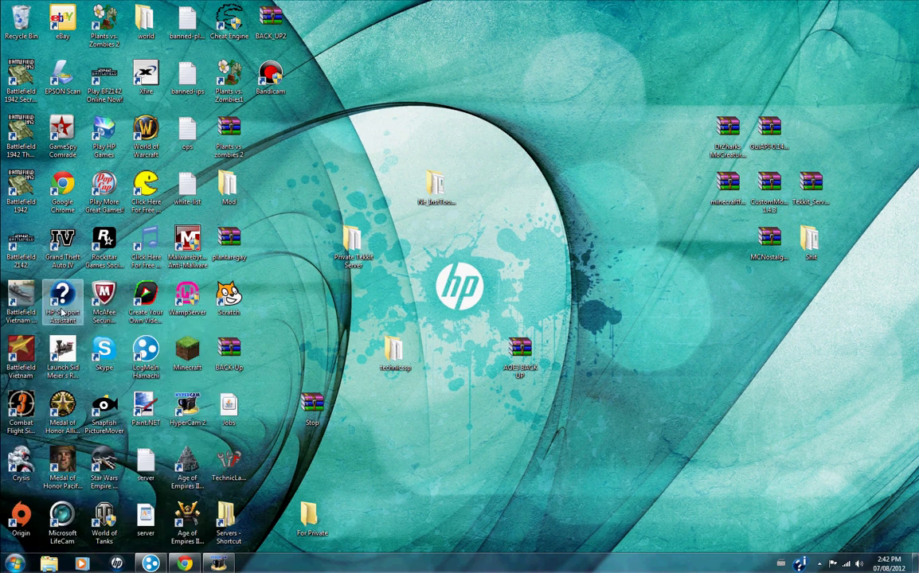
pyautogui.doubleClick(357, 265)
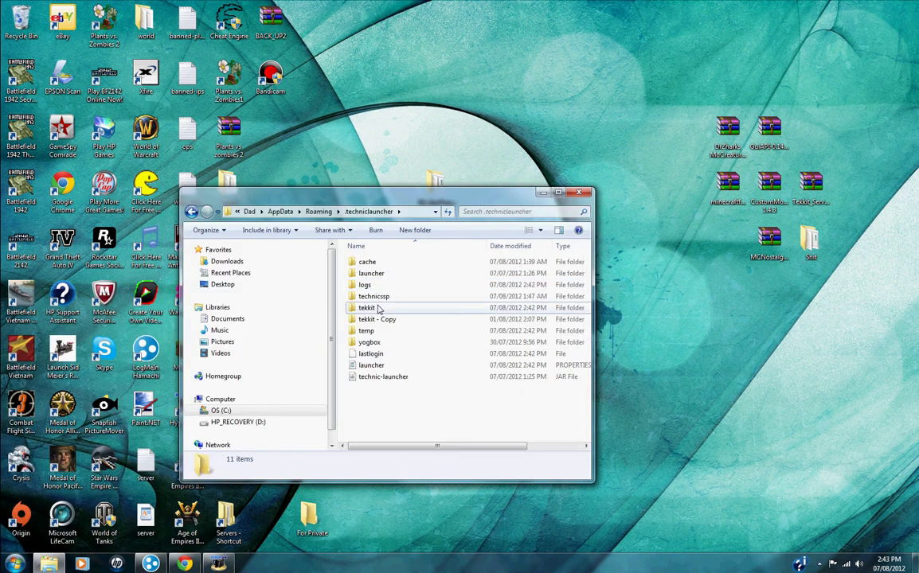
pyautogui.doubleClick(384, 307)
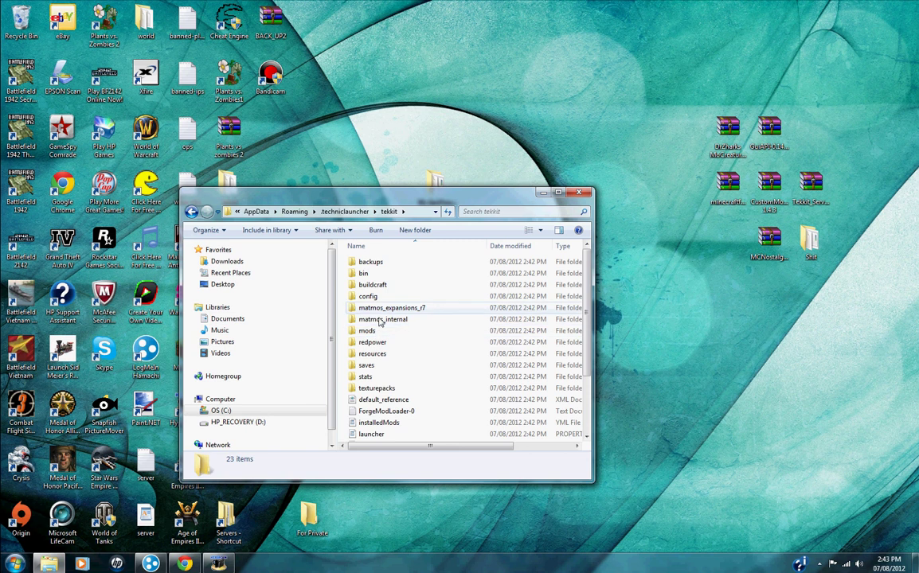
pyautogui.doubleClick(368, 273)
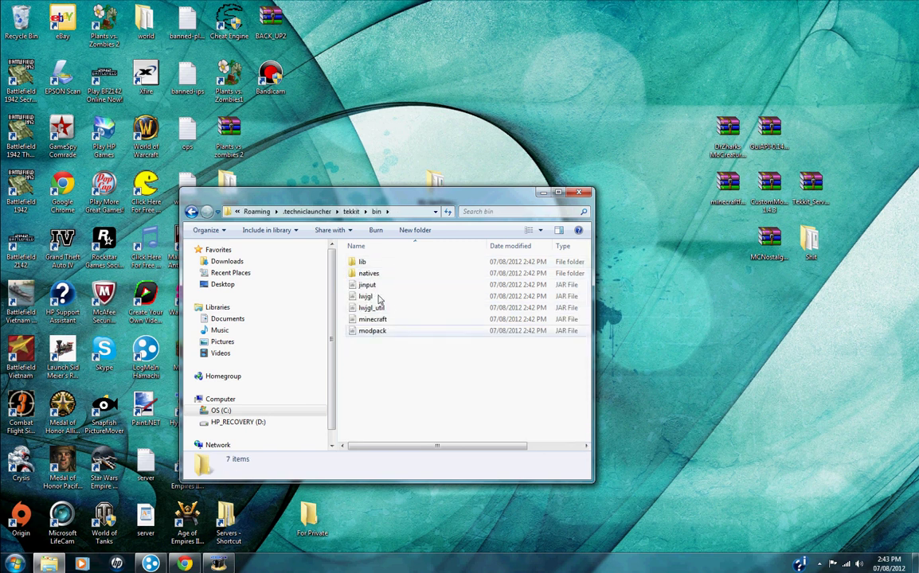
# Step: Open Tekkit's minecraft JAR file with WinRAR archiver and dismiss the licence reminder
pyautogui.click(372, 319)
pyautogui.rightClick(374, 320)
pyautogui.moveTo(430, 370)
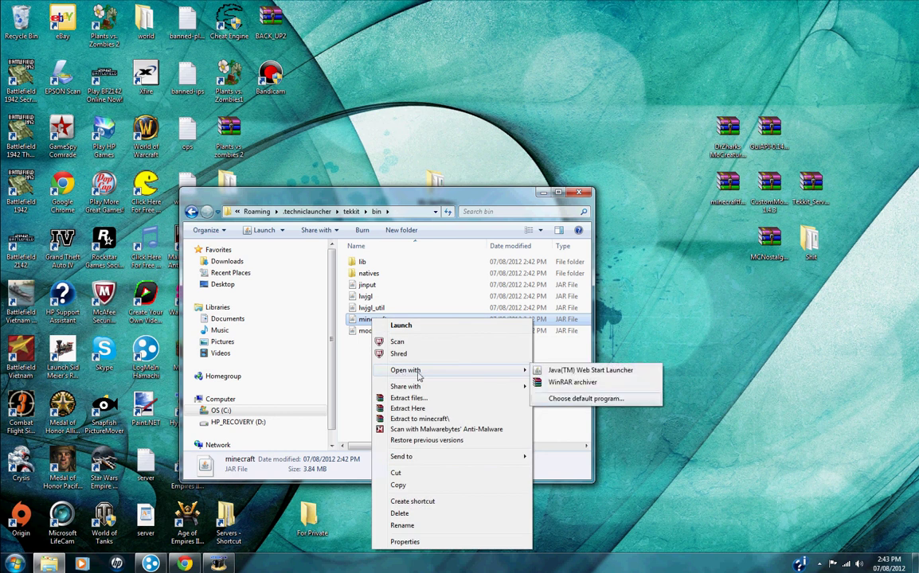
pyautogui.click(579, 383)
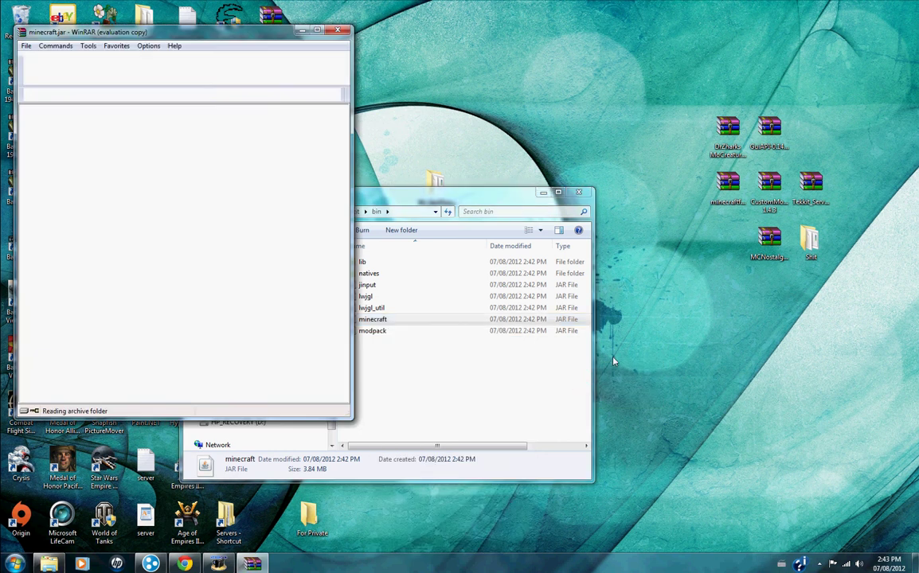
pyautogui.click(242, 229)
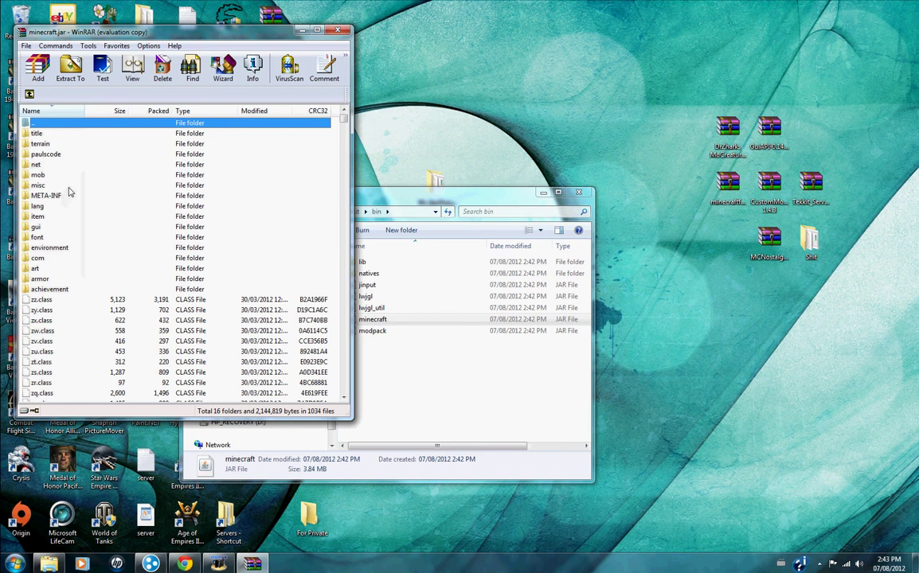
# Step: Delete the META-INF folder from the minecraft.jar archive and confirm the deletion
pyautogui.click(68, 195)
pyautogui.rightClick(83, 195)
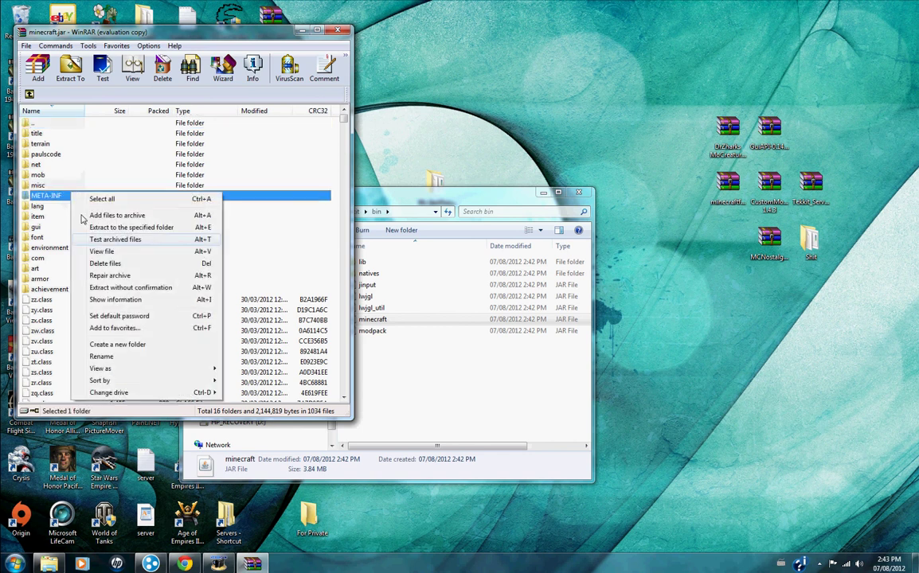
pyautogui.click(104, 264)
pyautogui.click(468, 322)
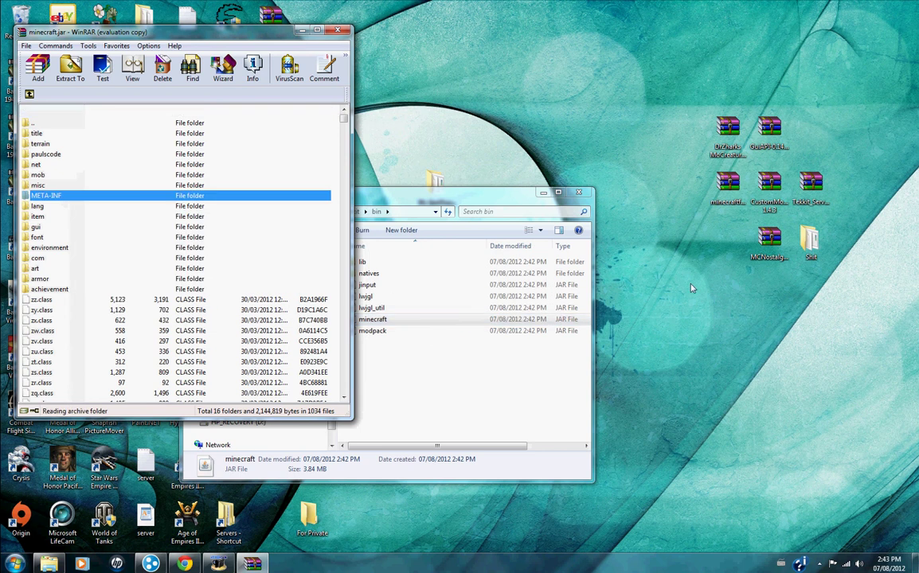
# Step: Add all contents of the GuiAPI-0.14.2-1.2.5 archive to Tekkit's minecraft.jar with the default archiving options, and close the GuiAPI archive
pyautogui.doubleClick(770, 132)
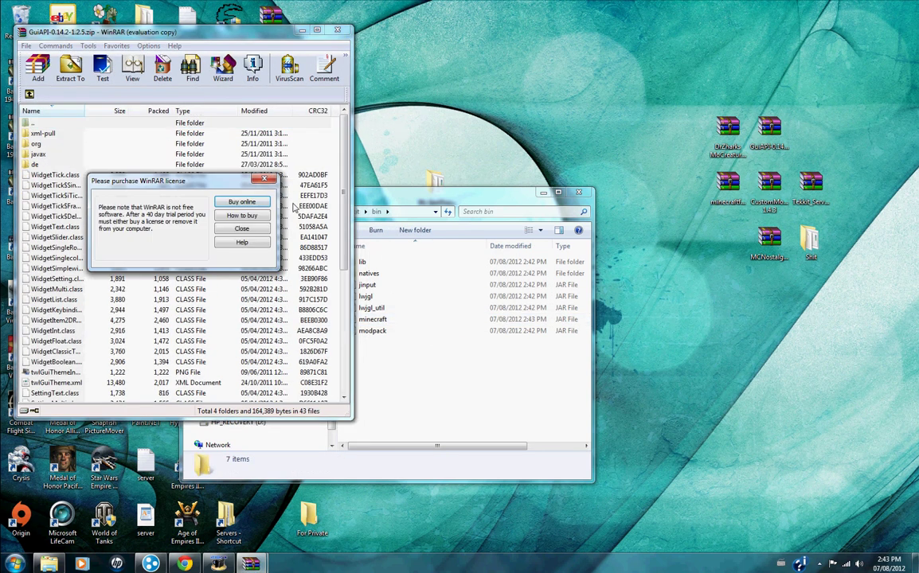
pyautogui.press('Escape')
pyautogui.moveTo(226, 34); pyautogui.dragTo(626, 72)
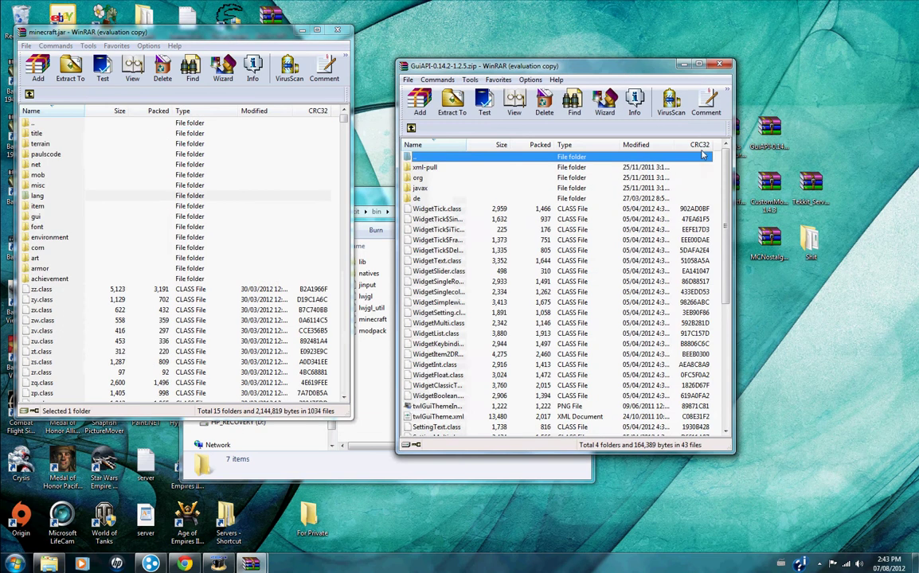
pyautogui.hotkey('shift', 'End')
pyautogui.moveTo(474, 292); pyautogui.dragTo(177, 342)
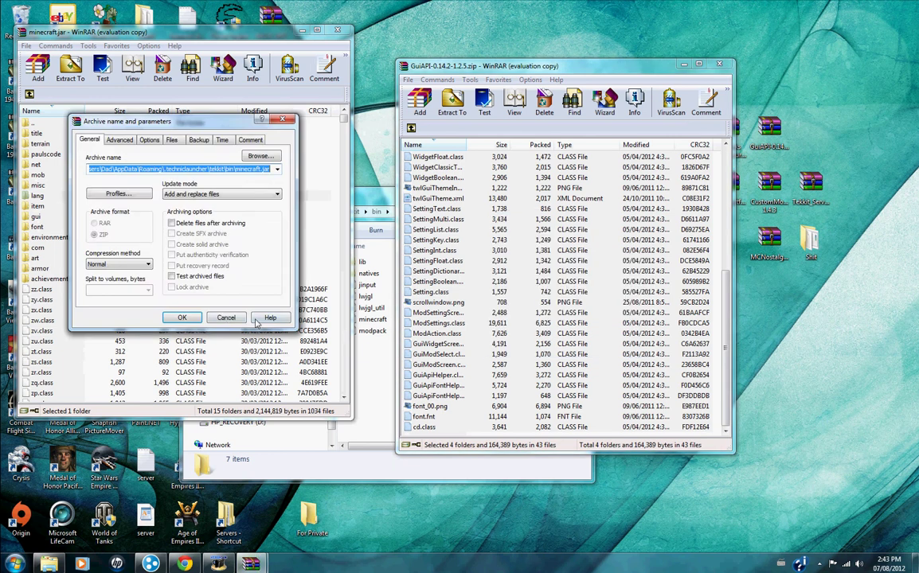
pyautogui.click(183, 317)
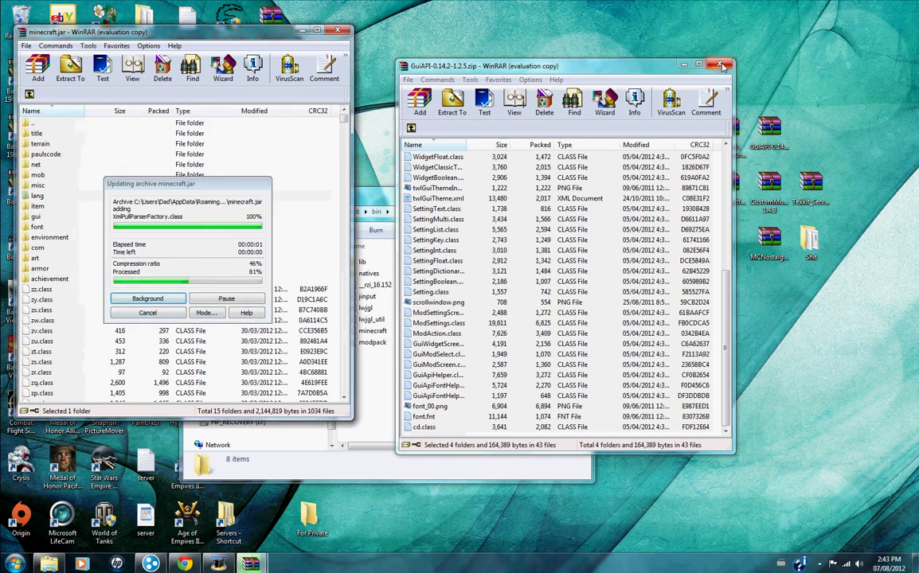
pyautogui.click(722, 66)
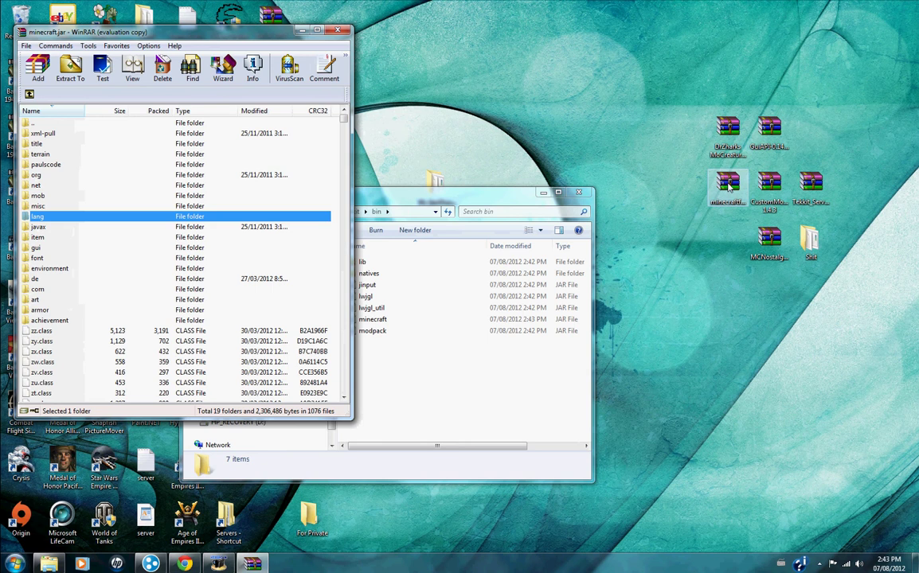
# Step: Add all contents of the minecraftforge-client-3.1.2.90 archive to Tekkit's minecraft.jar with the default archiving options, and close both archives
pyautogui.doubleClick(728, 185)
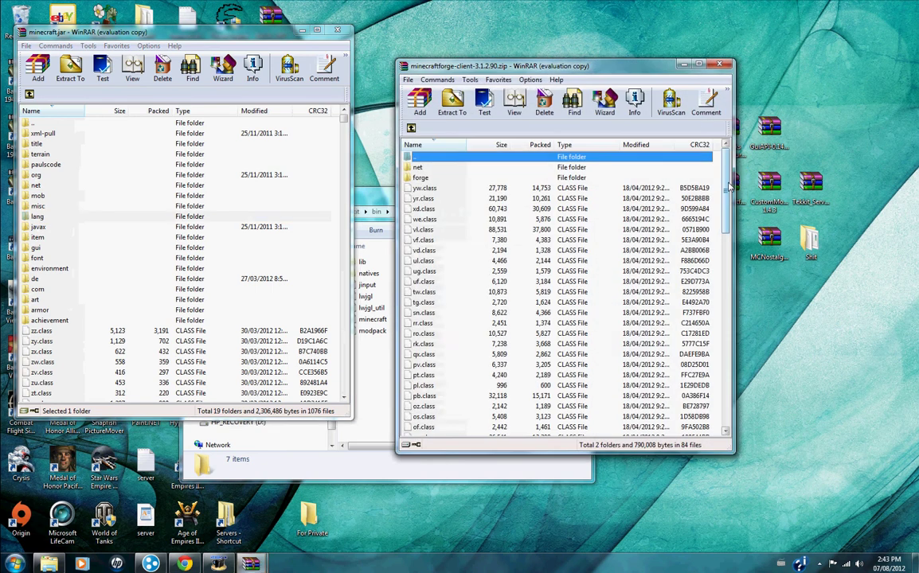
pyautogui.click(722, 211)
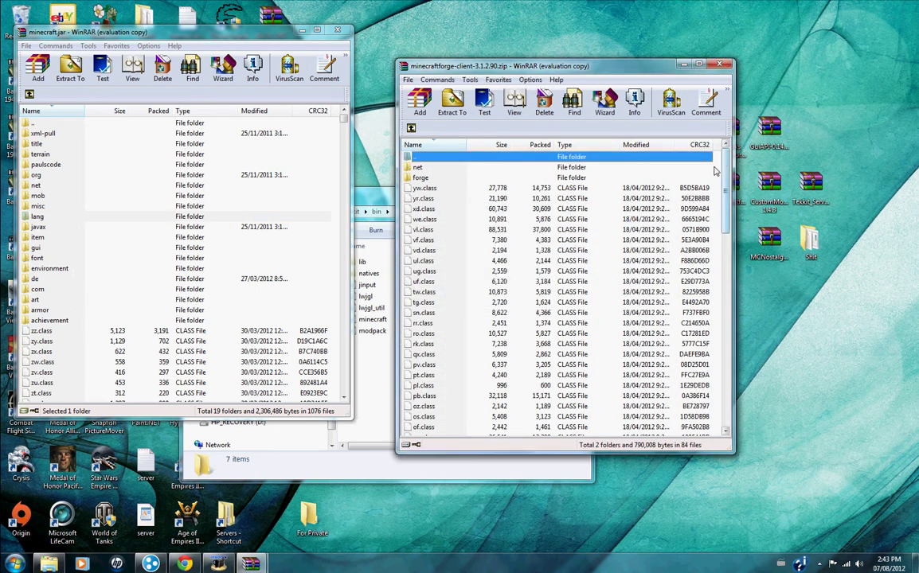
pyautogui.moveTo(478, 157); pyautogui.dragTo(561, 439)
pyautogui.moveTo(550, 316); pyautogui.dragTo(177, 335)
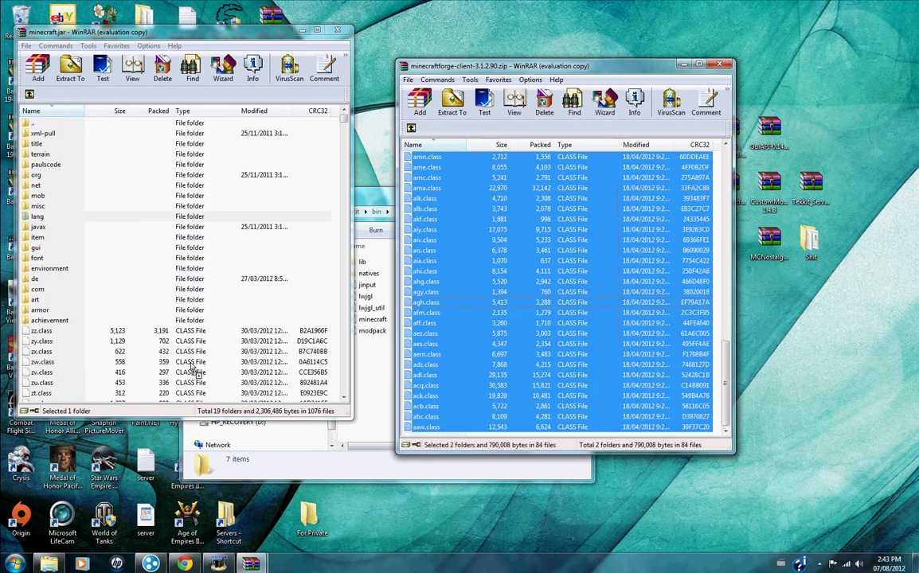
pyautogui.click(181, 317)
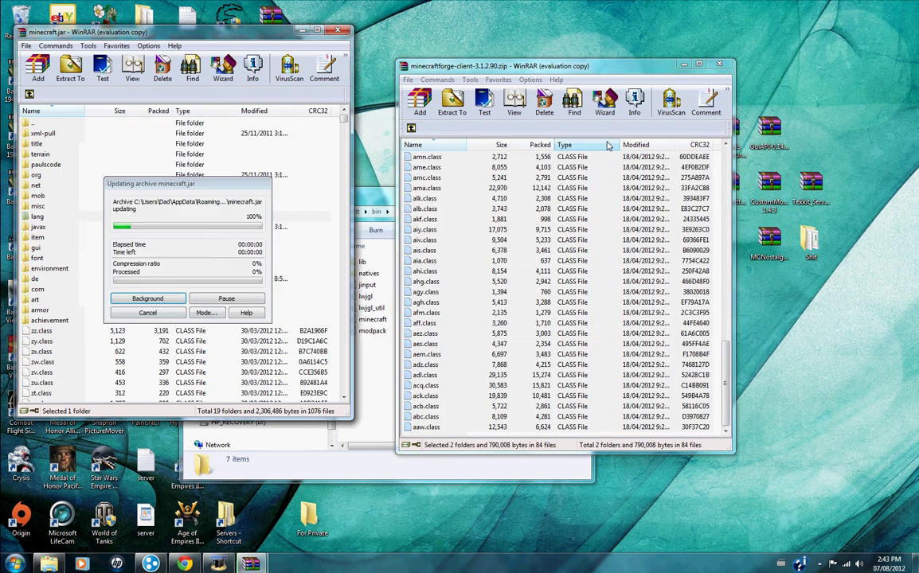
pyautogui.click(719, 64)
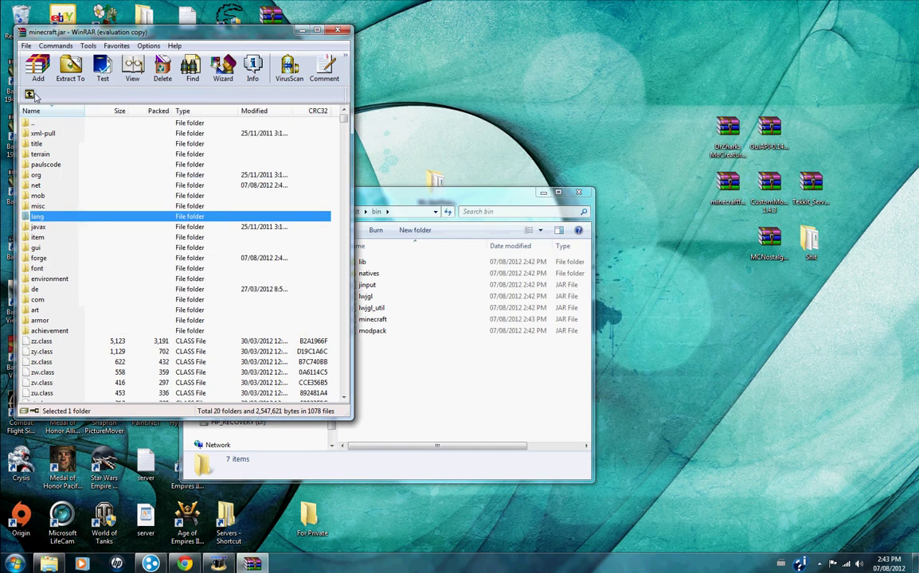
pyautogui.click(337, 30)
# Step: Create a desktop folder named mods and move the DrZhark's MoCreatures and CustomMobSpawner archives into it
pyautogui.rightClick(718, 247)
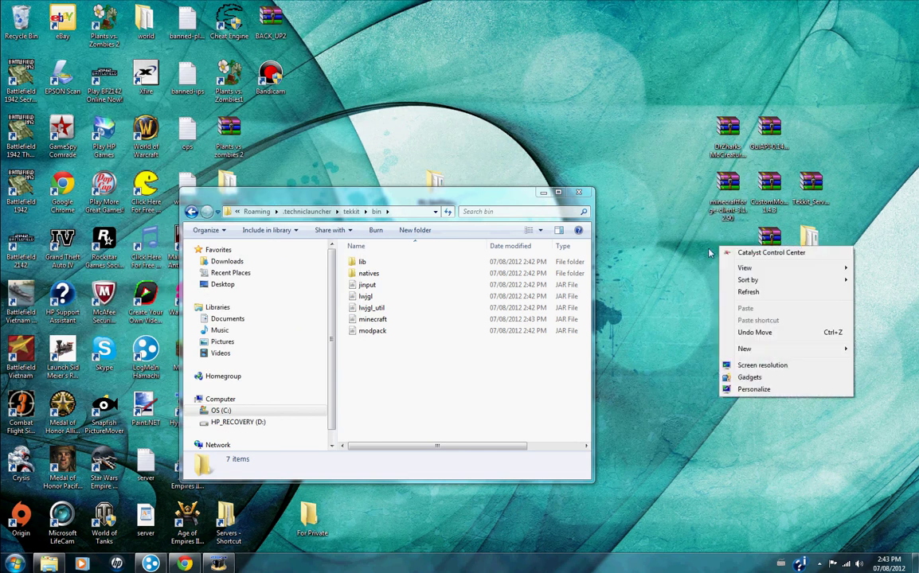
pyautogui.moveTo(760, 349)
pyautogui.click(594, 350)
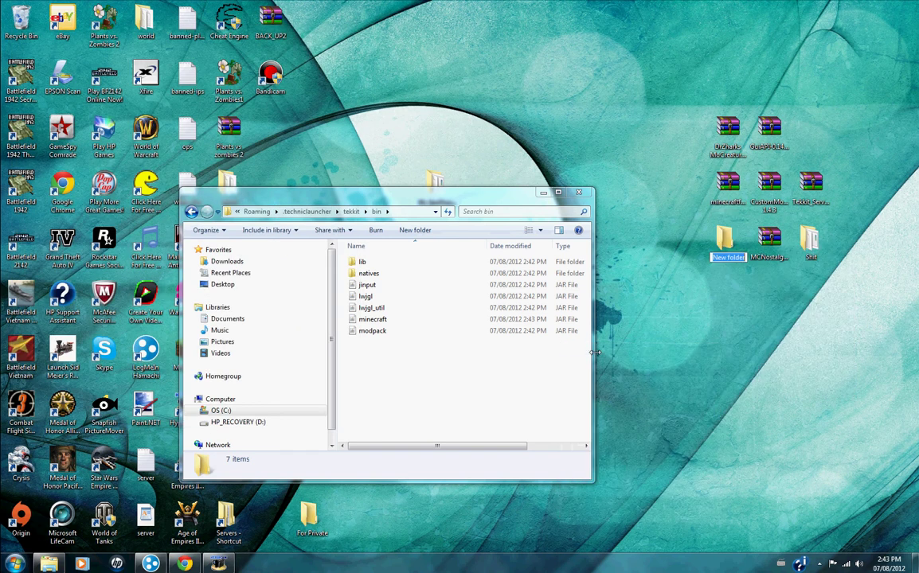
pyautogui.write('mods')
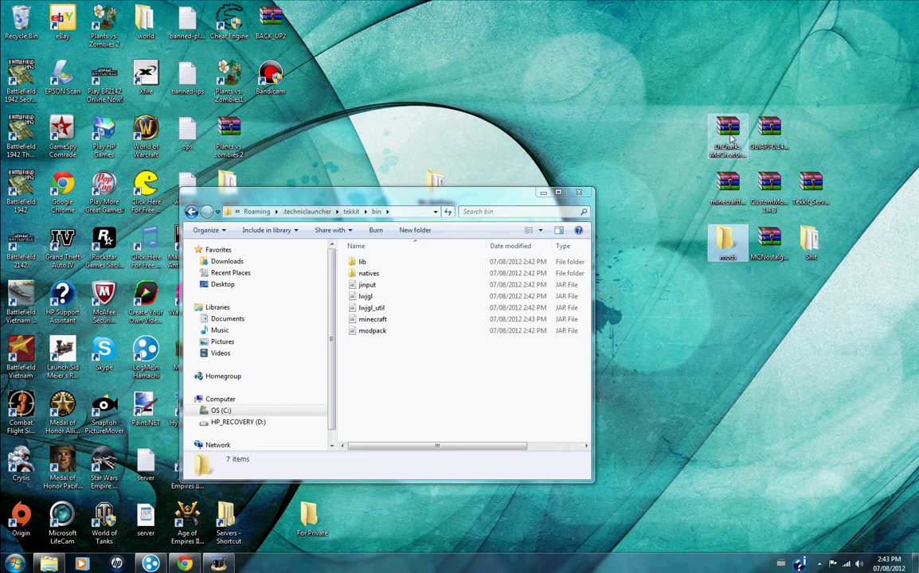
pyautogui.moveTo(727, 131); pyautogui.dragTo(723, 243)
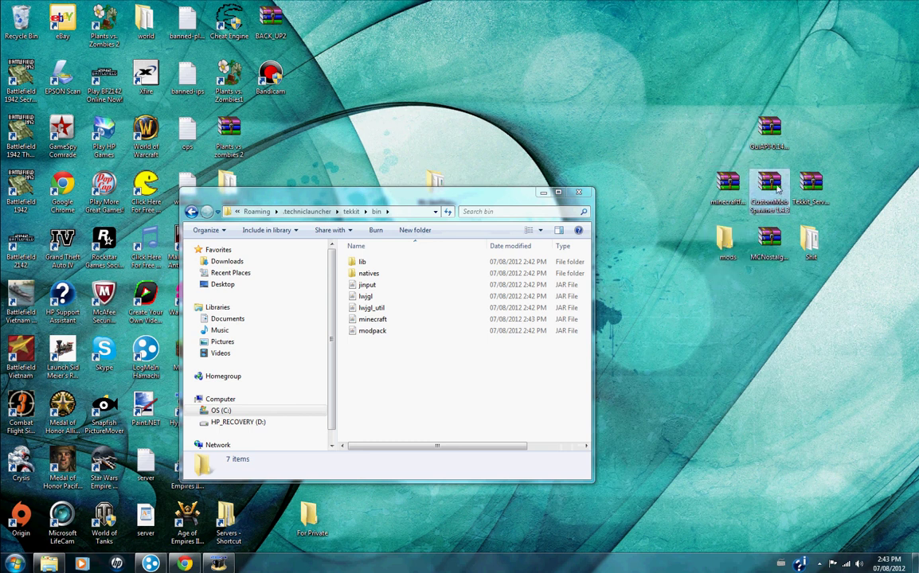
pyautogui.moveTo(768, 187); pyautogui.dragTo(723, 242)
# Step: Move the desktop mods folder into .techniclauncher\tekkit, merge it with the existing mods folder, and close the file window
pyautogui.click(194, 212)
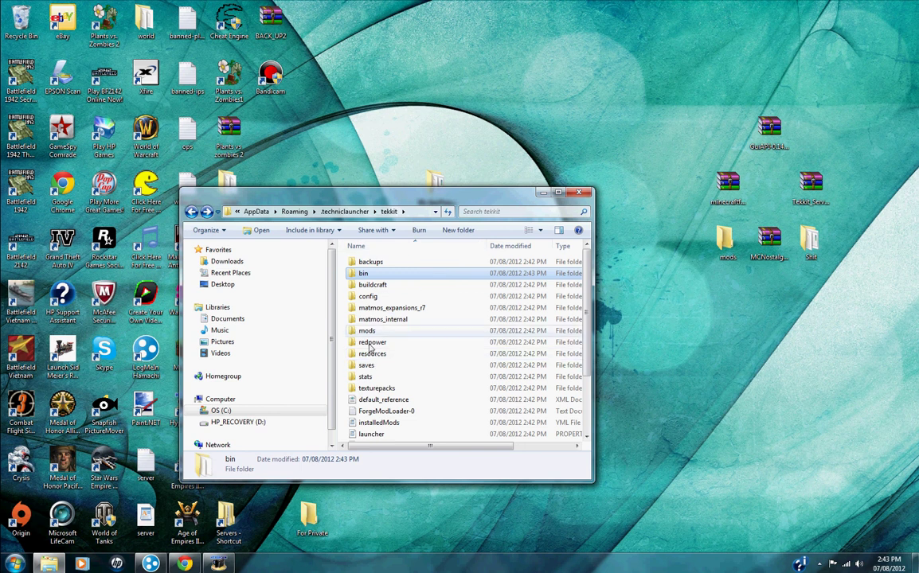
pyautogui.click(733, 245)
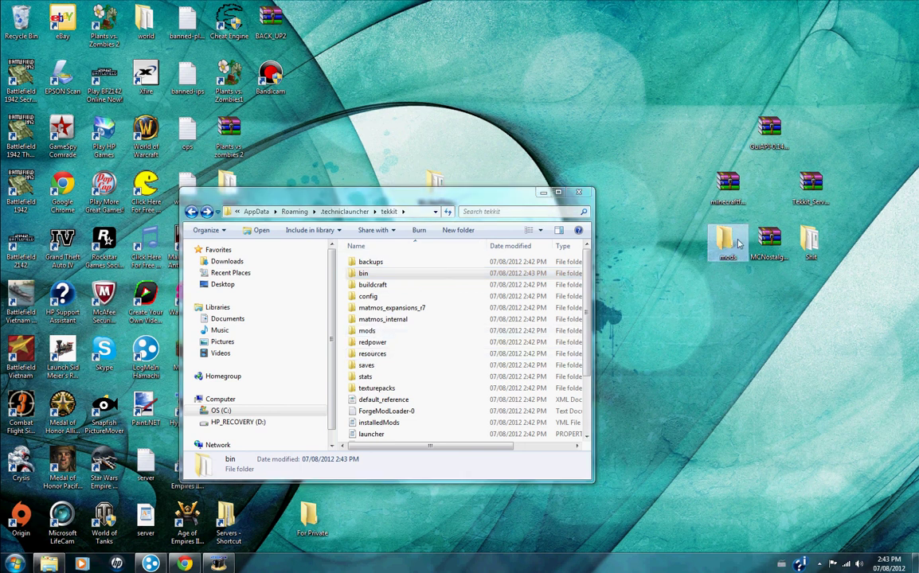
pyautogui.moveTo(732, 245); pyautogui.dragTo(585, 382)
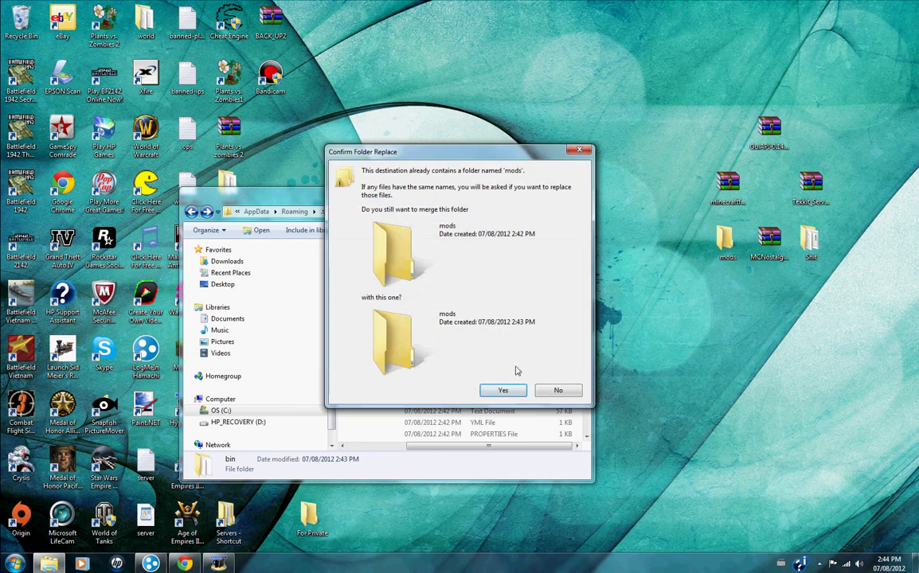
pyautogui.click(503, 390)
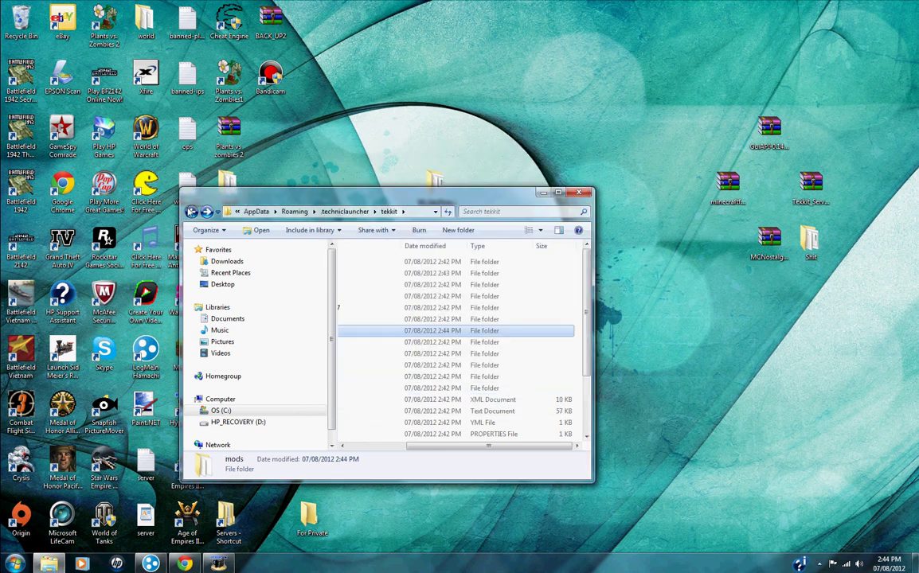
pyautogui.click(190, 211)
pyautogui.click(586, 192)
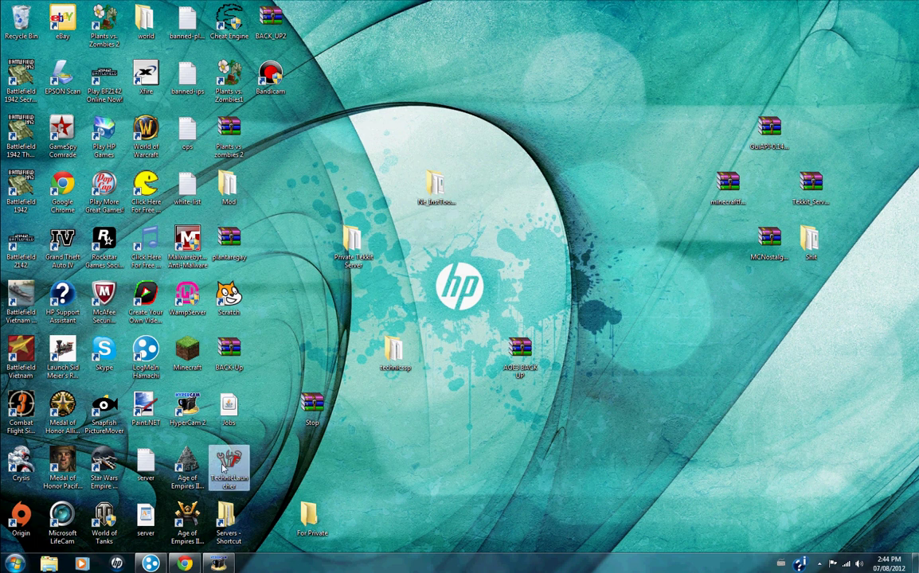
# Step: Start TechnicLauncher and log in with the remembered account to load the Tekkit client to its main menu
pyautogui.doubleClick(224, 470)
pyautogui.click(491, 292)
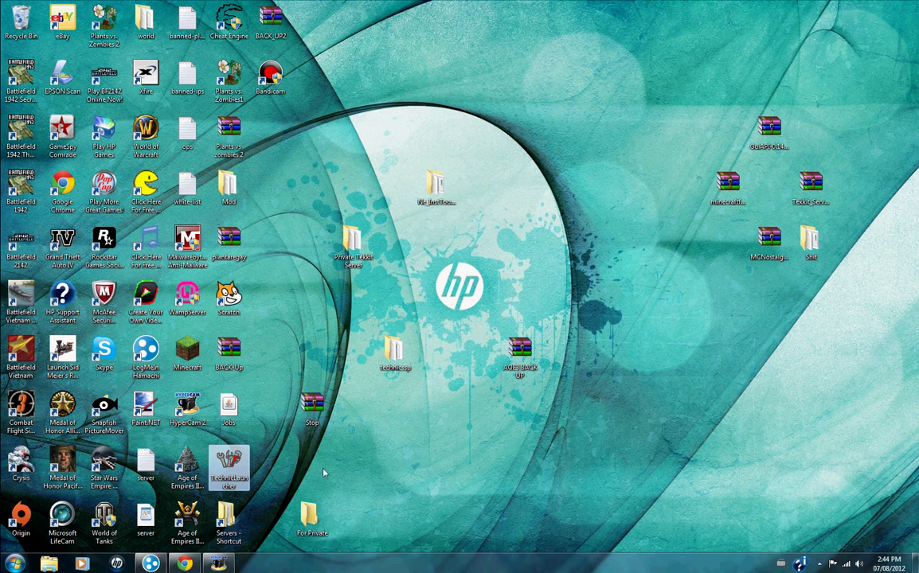
pyautogui.click(444, 385)
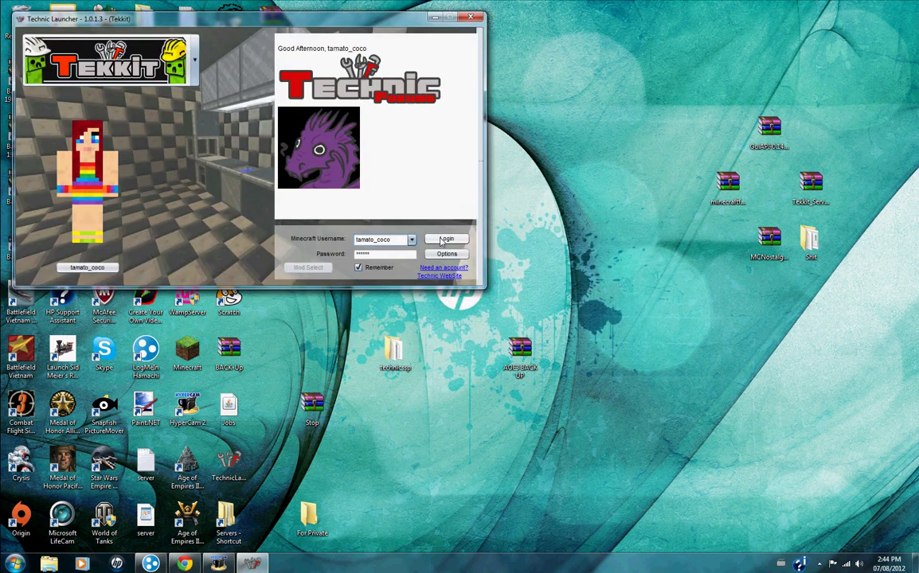
pyautogui.click(446, 239)
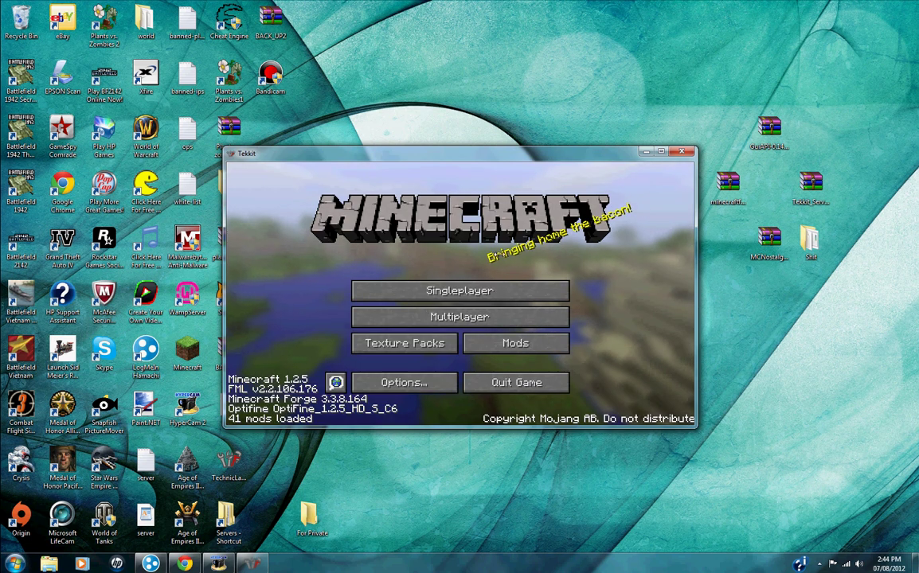
pyautogui.click(459, 293)
pyautogui.click(534, 404)
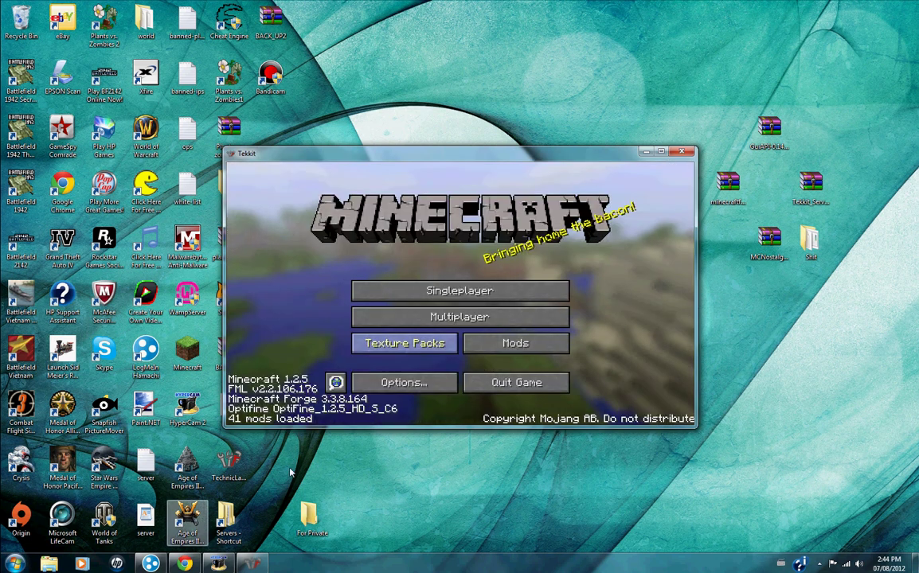
# Step: Run the launch batch file in the TUT TEKKIT SERVER folder inside Servers, and minimize the folder window
pyautogui.doubleClick(226, 519)
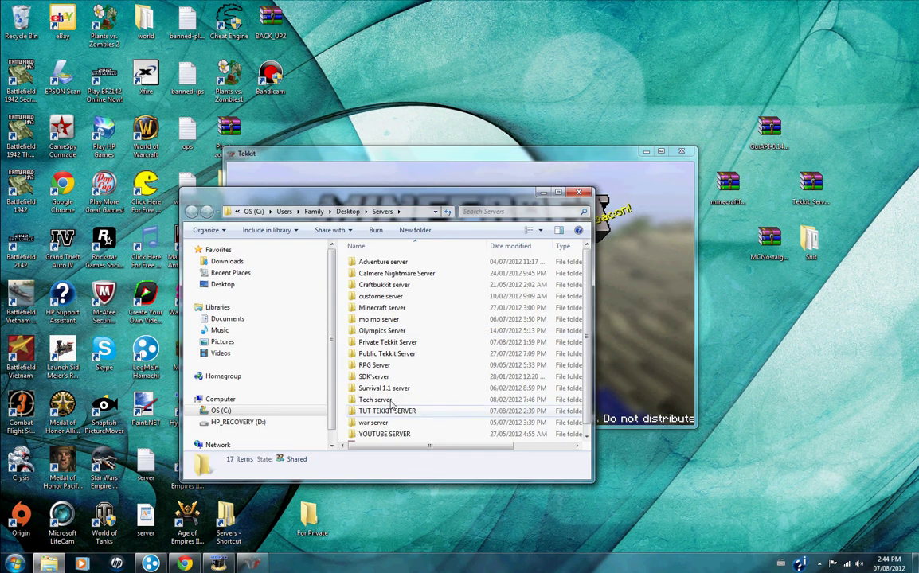
pyautogui.doubleClick(396, 412)
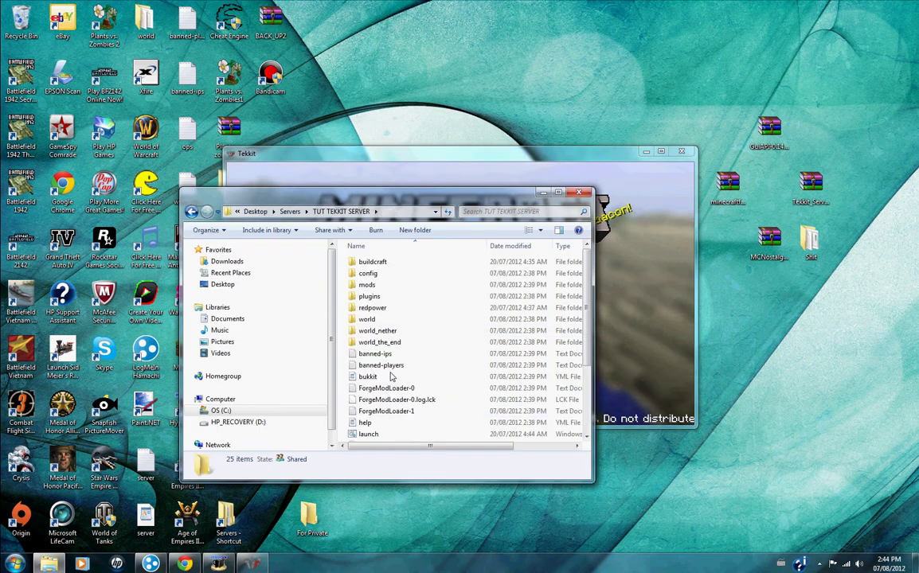
pyautogui.doubleClick(366, 435)
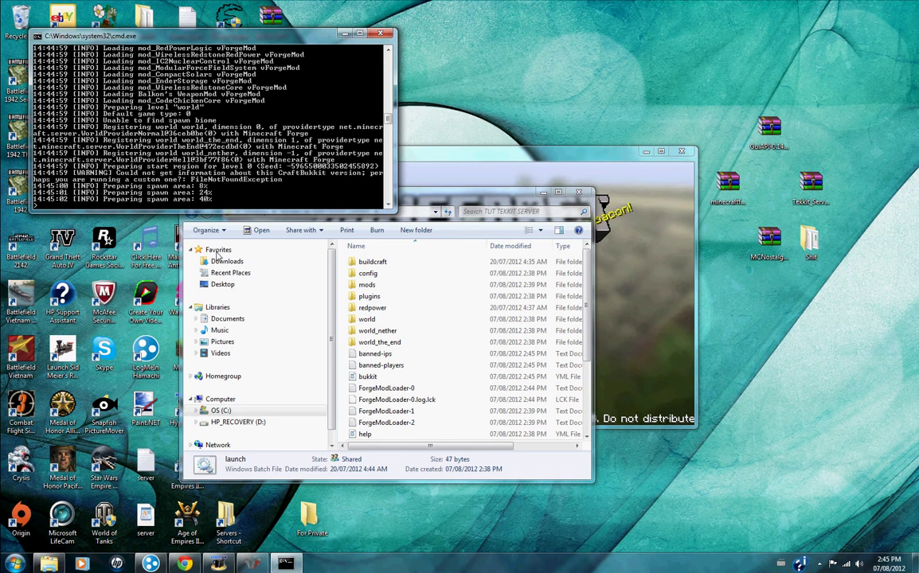
pyautogui.click(540, 194)
# Step: Start a new multiplayer server entry in the Tekkit client with the address localhost
pyautogui.click(443, 322)
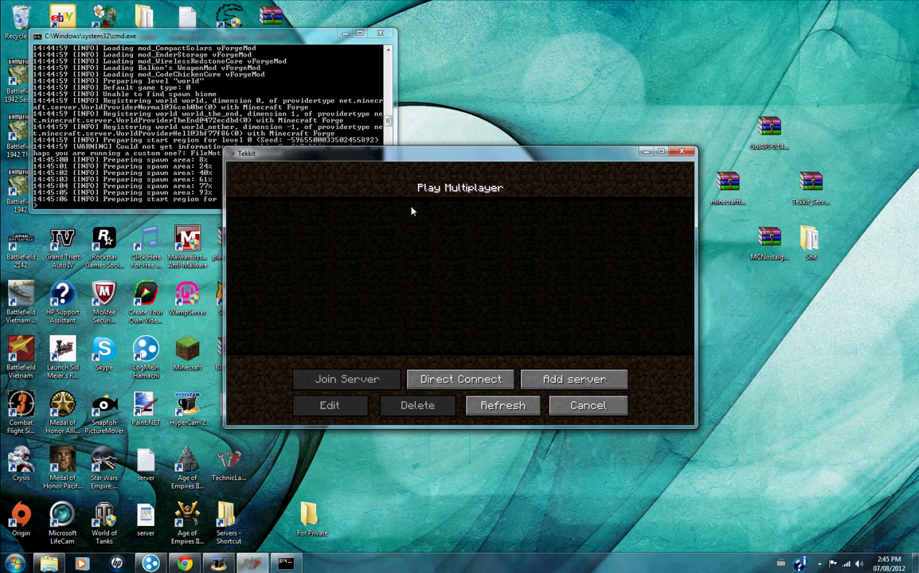
pyautogui.moveTo(291, 154); pyautogui.dragTo(469, 167)
pyautogui.click(609, 306)
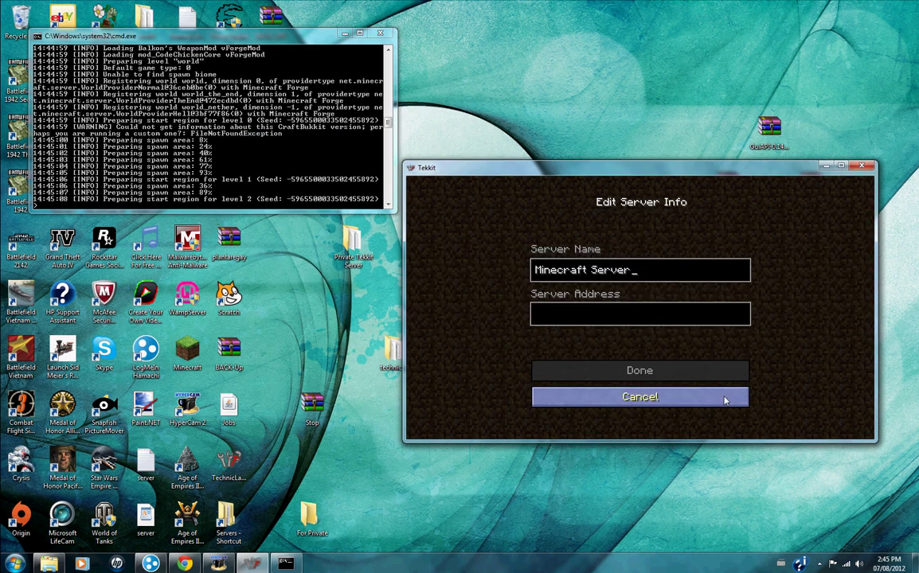
pyautogui.click(613, 313)
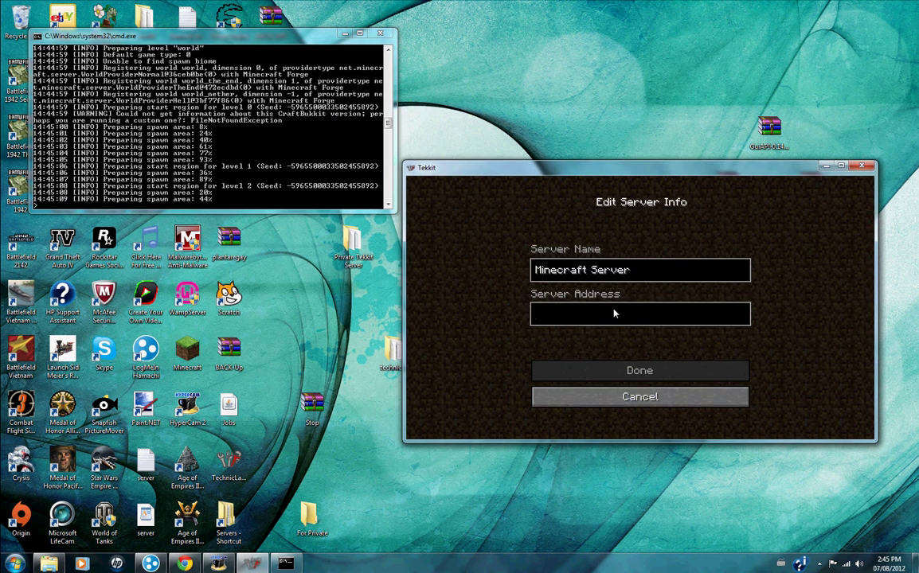
pyautogui.write('loc')
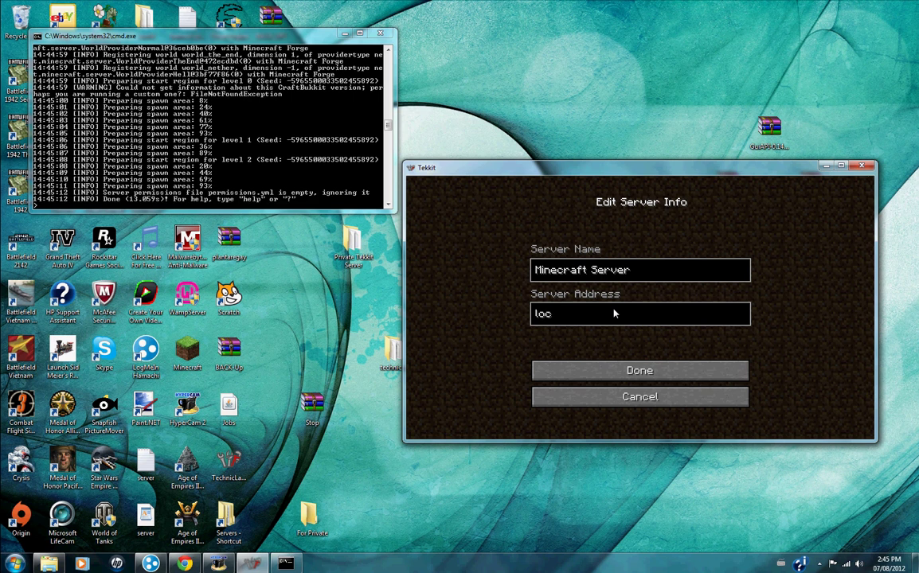
pyautogui.write('alhost')
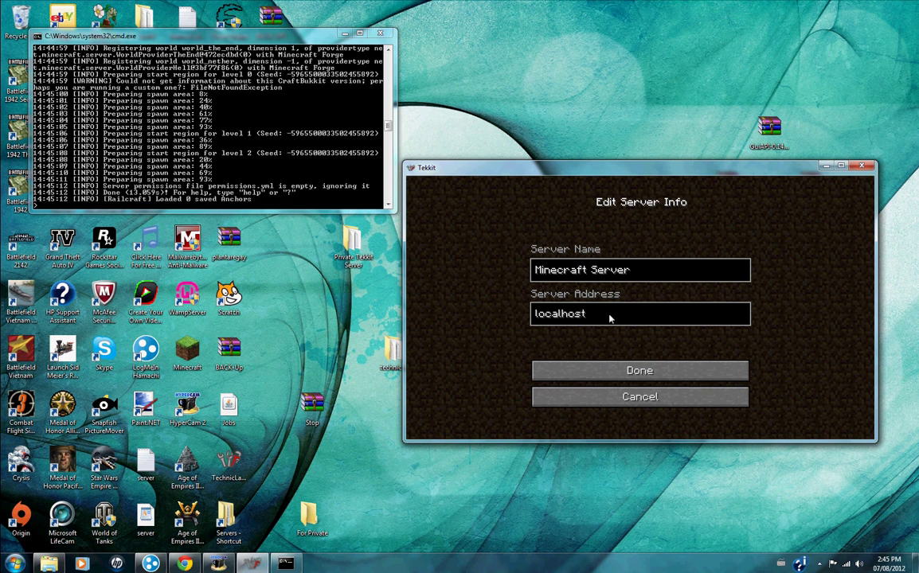
# Step: Replace the default server name with TUt and save the server entry
pyautogui.click(655, 270)
pyautogui.press('BackSpace')
pyautogui.press('BackSpace')
pyautogui.press('BackSpace')
pyautogui.press('BackSpace')
pyautogui.press('BackSpace')
pyautogui.press('BackSpace')
pyautogui.press('BackSpace')
pyautogui.press('BackSpace')
pyautogui.press('BackSpace')
pyautogui.press('BackSpace')
pyautogui.press('BackSpace')
pyautogui.press('BackSpace')
pyautogui.press('BackSpace')
pyautogui.press('BackSpace')
pyautogui.press('BackSpace')
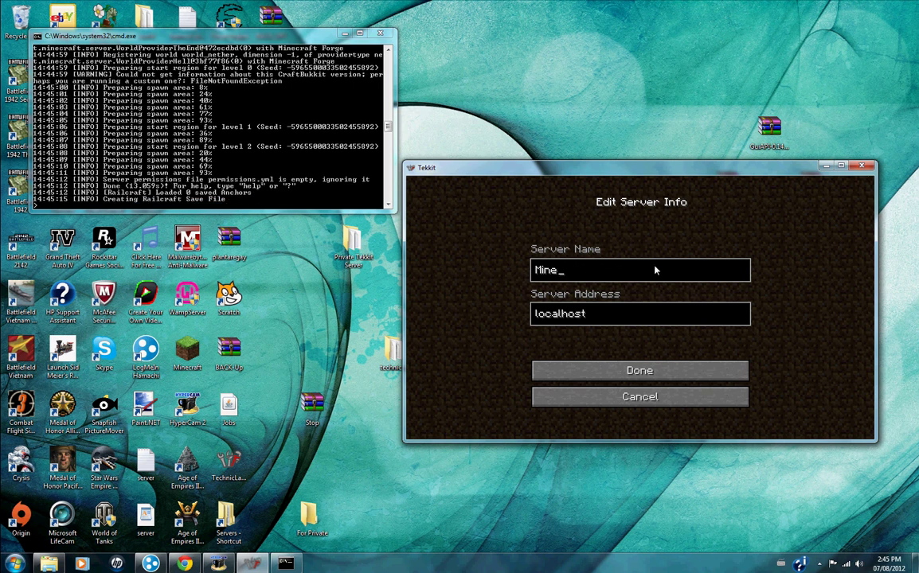
pyautogui.write('TUt')
pyautogui.click(639, 370)
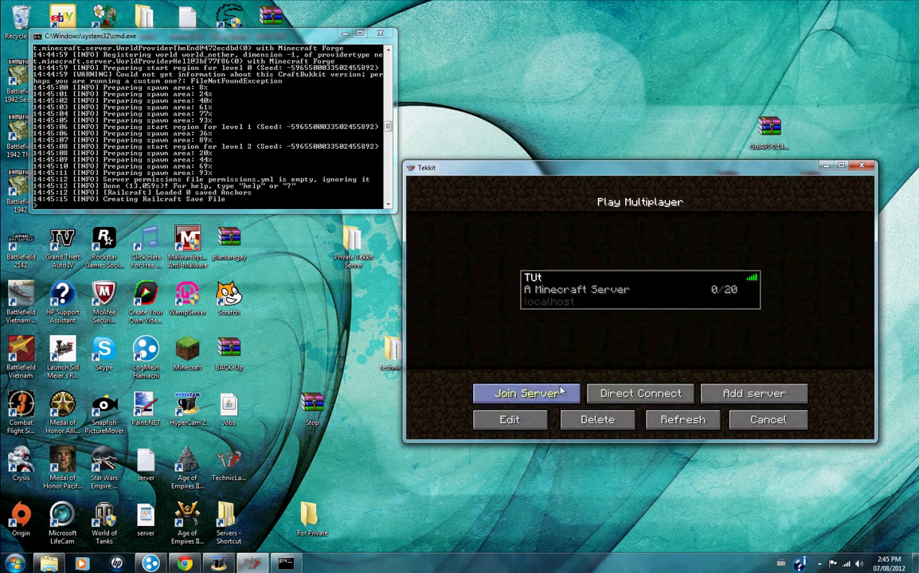
# Step: Join the TUt server, and open and close the player inventory
pyautogui.click(559, 392)
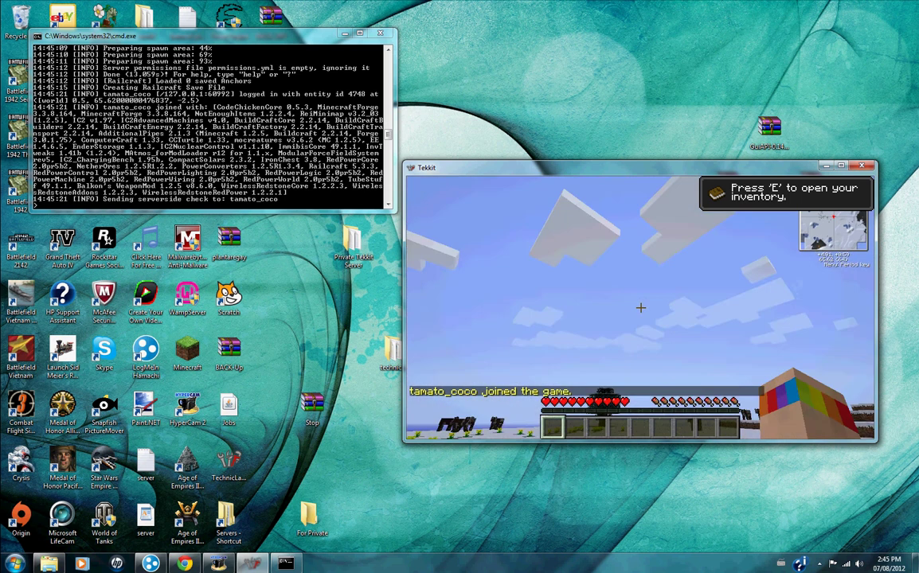
pyautogui.press('e')
pyautogui.press('e')
# Step: Try to spawn 6 creatures of type Bear through the global mod settings of DrZhark's Mo'Creatures, and return to the game
pyautogui.press('Escape')
pyautogui.click(637, 341)
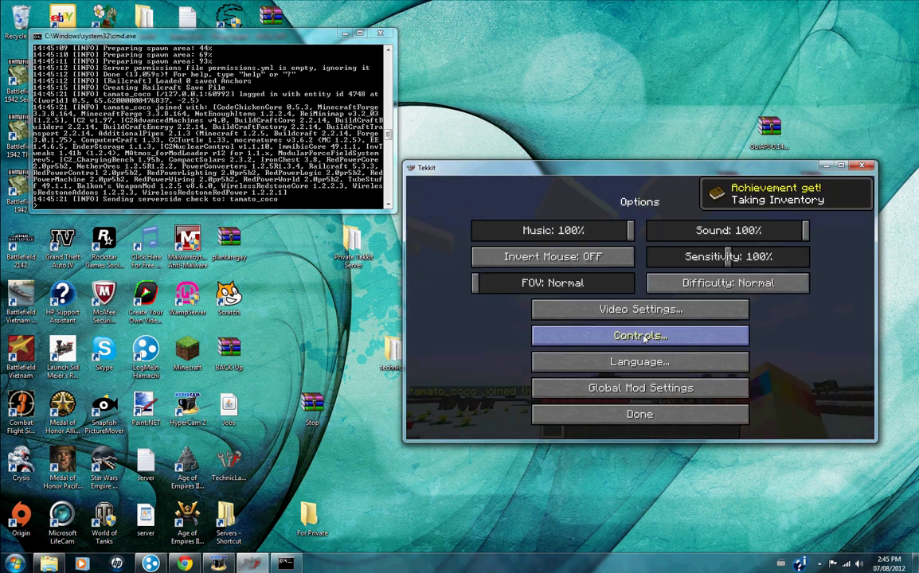
pyautogui.click(646, 391)
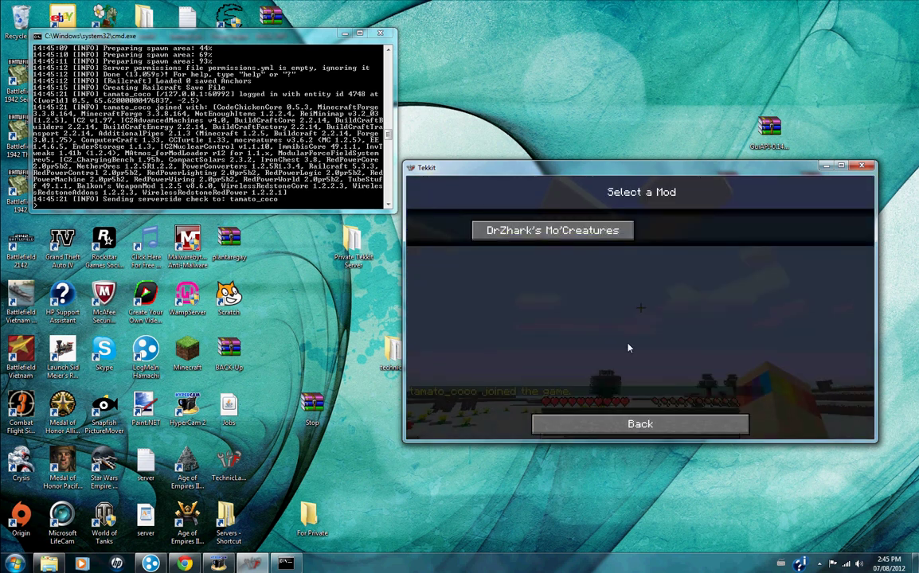
pyautogui.click(532, 230)
pyautogui.click(727, 296)
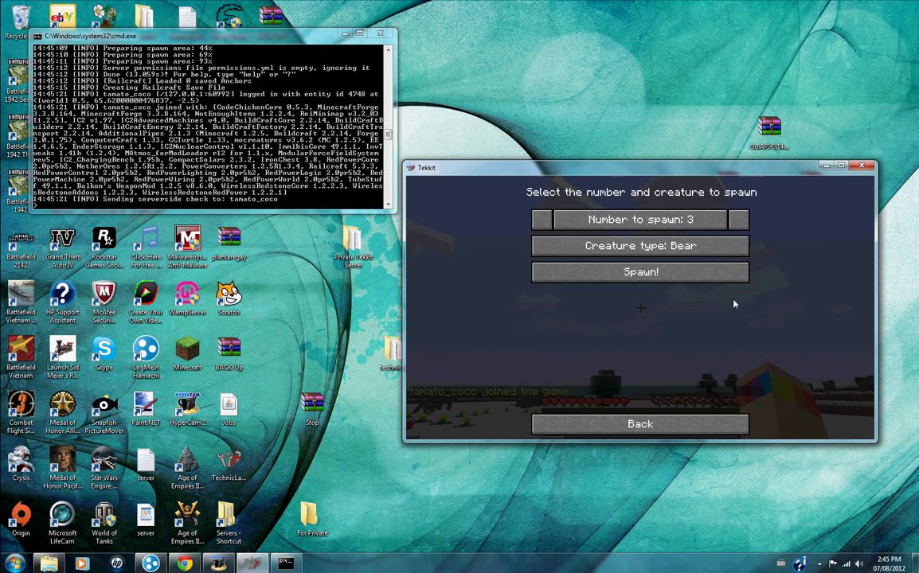
pyautogui.click(669, 272)
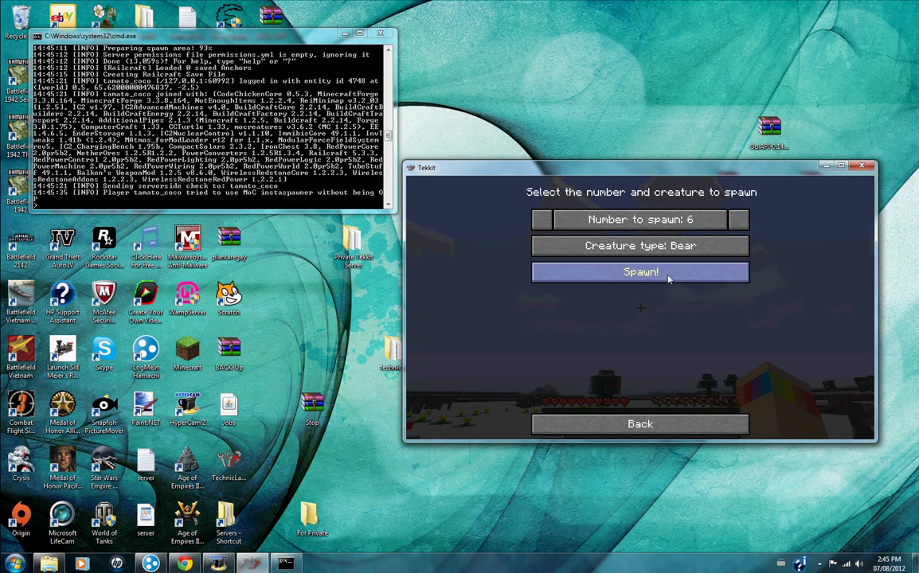
pyautogui.click(647, 423)
pyautogui.click(644, 427)
pyautogui.click(645, 426)
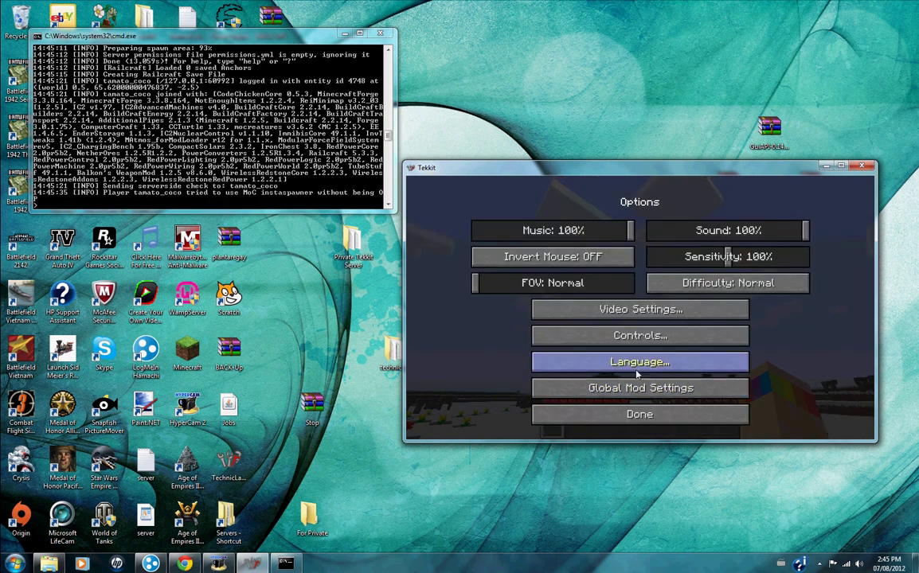
pyautogui.click(641, 415)
pyautogui.press('Escape')
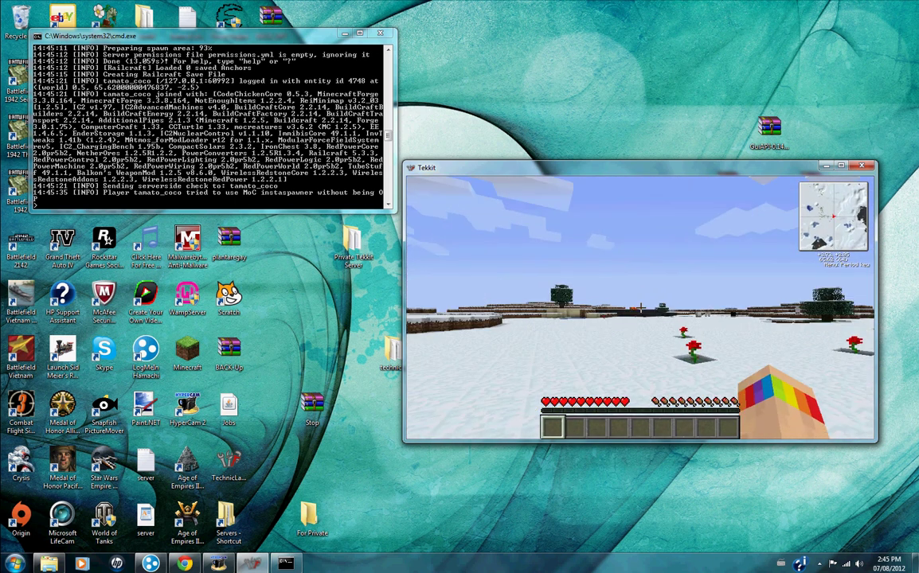
# Step: Pause the game, grant the joined player operator rights with the op command in the server console, and minimize the console
pyautogui.press('Escape')
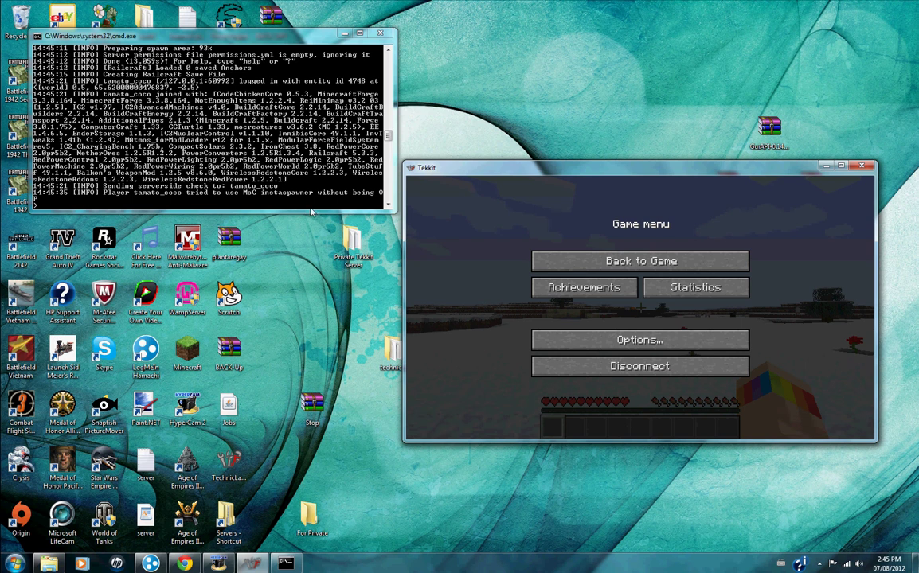
pyautogui.click(285, 165)
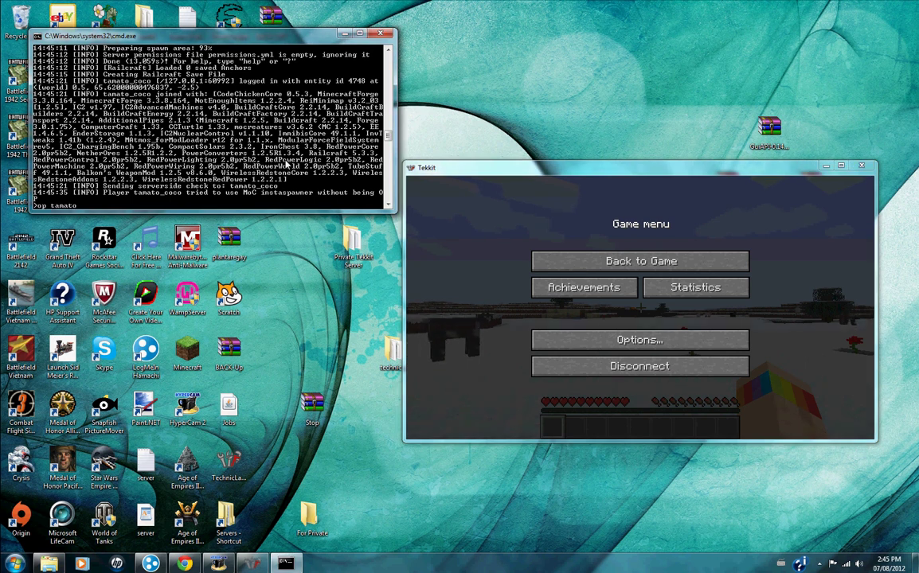
pyautogui.write('op tamato_coco')
pyautogui.press('Return')
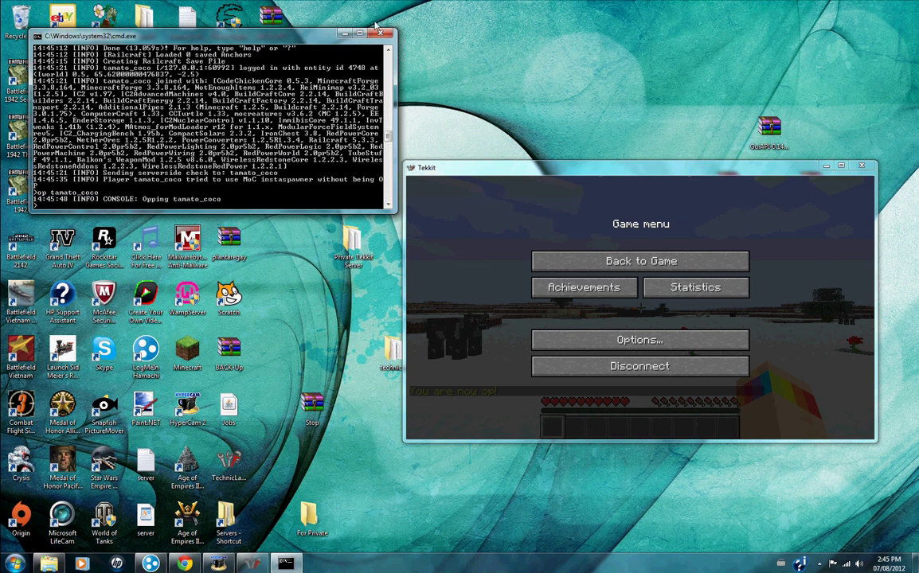
pyautogui.click(345, 35)
# Step: Return to the game, check the inventory, and open the DrZhark's Mo'Creatures page of the global mod settings
pyautogui.click(637, 261)
pyautogui.press('e')
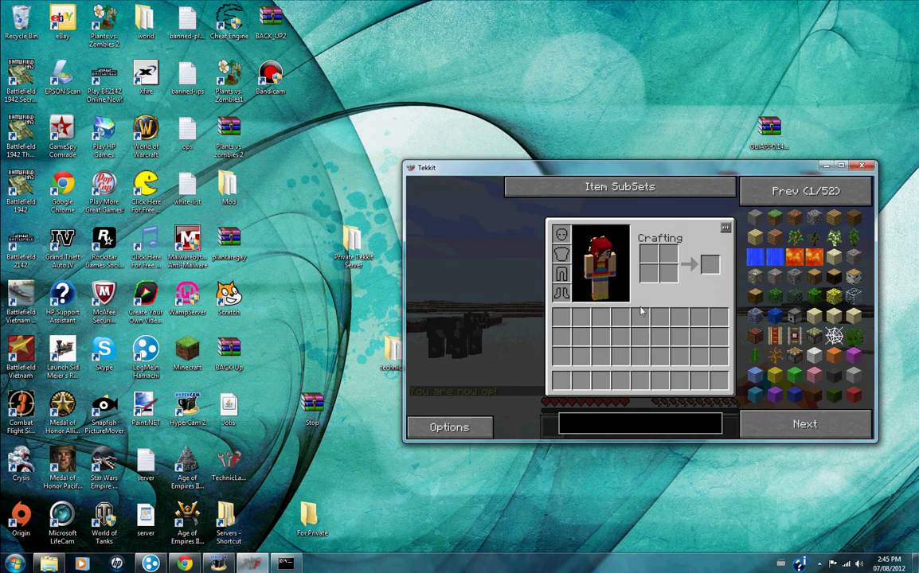
pyautogui.press('Escape')
pyautogui.press('Escape')
pyautogui.click(660, 341)
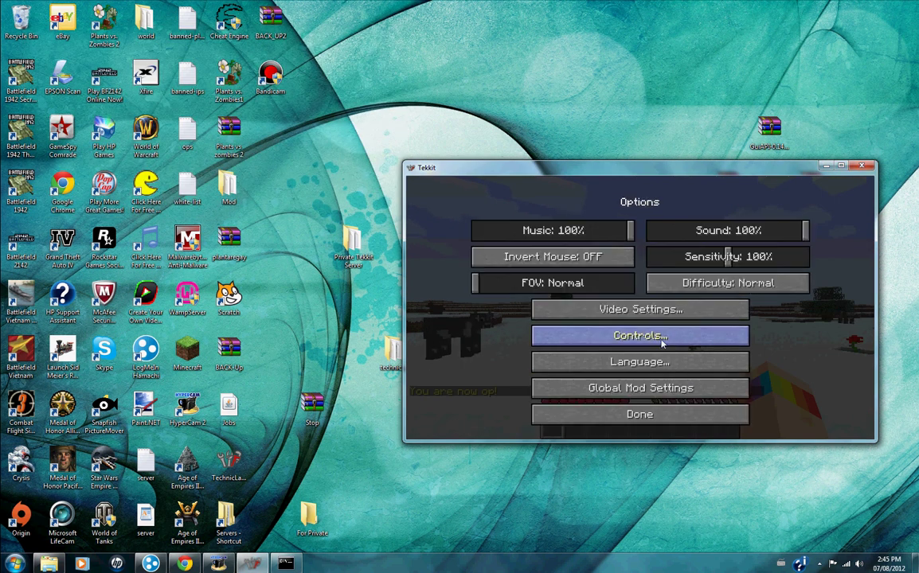
pyautogui.click(640, 388)
pyautogui.click(549, 230)
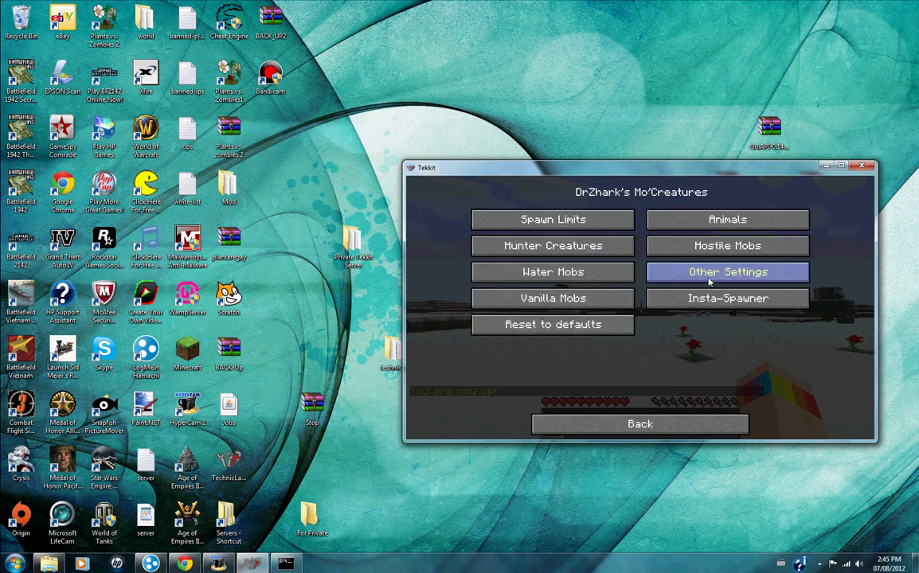
# Step: Spawn 6 creatures of type Bear with the Insta-Spawner and return to the game
pyautogui.click(716, 309)
pyautogui.click(641, 285)
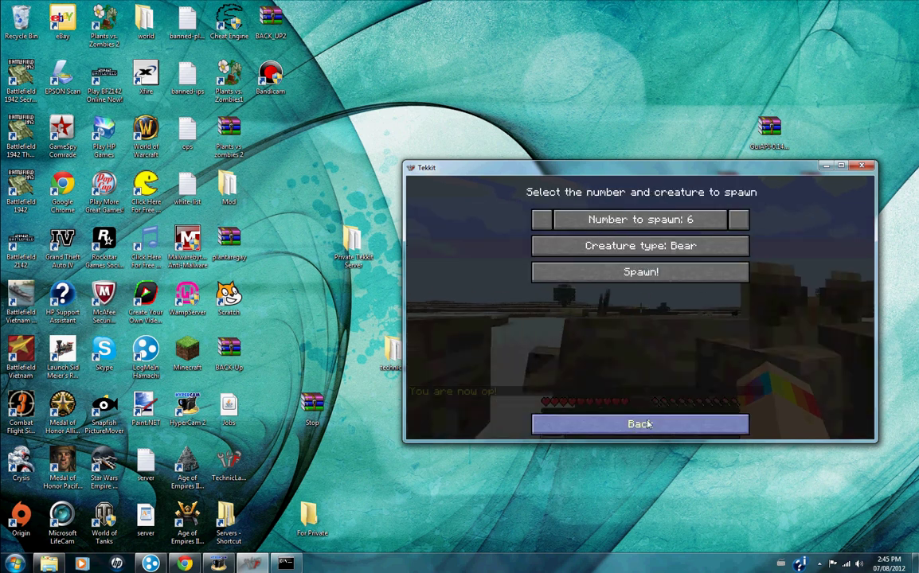
pyautogui.click(649, 426)
pyautogui.click(649, 426)
pyautogui.click(642, 414)
pyautogui.click(642, 260)
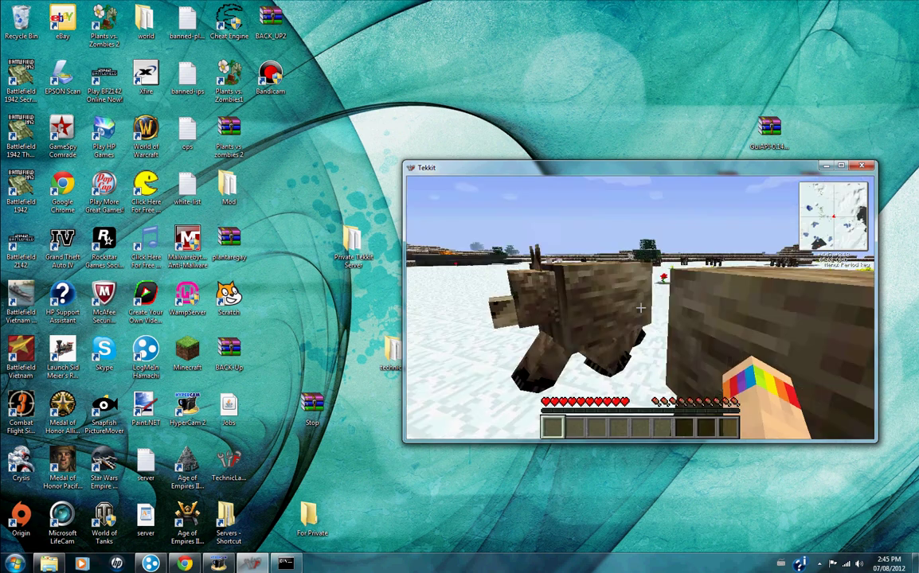